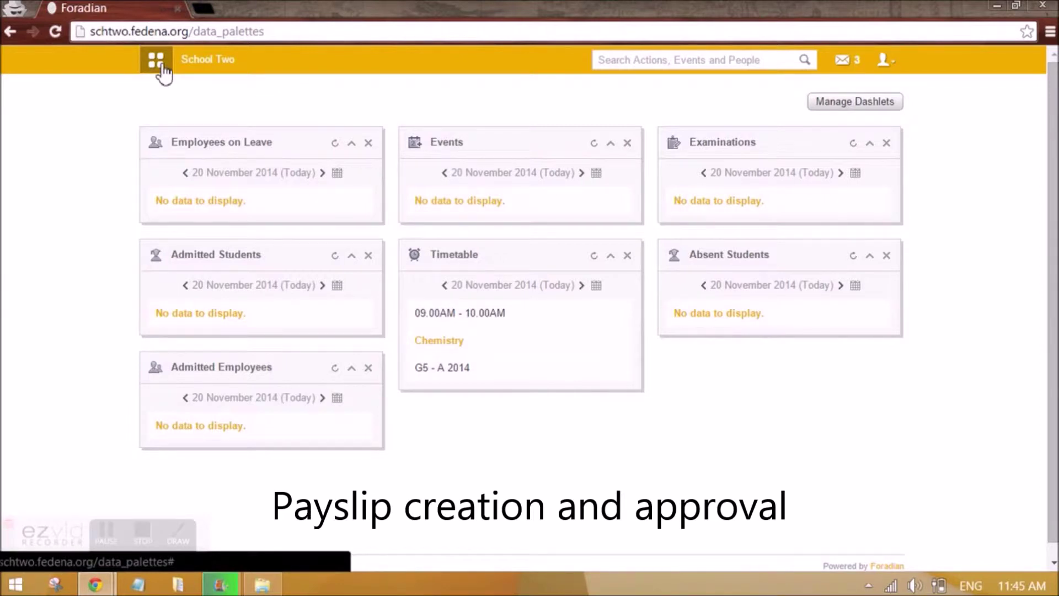
Open the Employee Search page in the Human Resource module.
{"action": "left_click", "coordinate": [161, 66]}
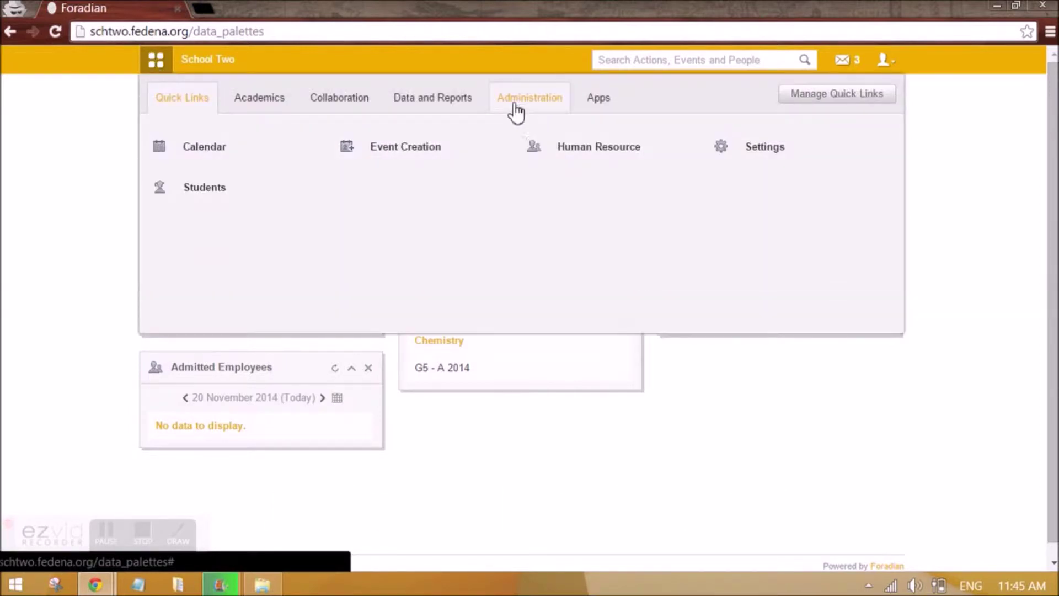
{"action": "left_click", "coordinate": [517, 111]}
{"action": "left_click", "coordinate": [560, 148]}
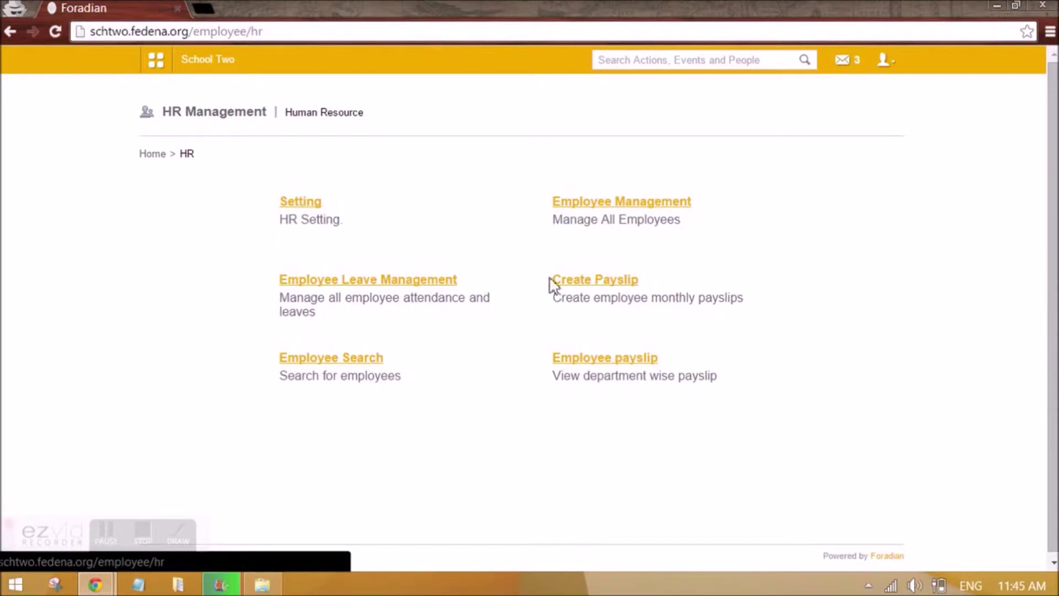
{"action": "left_click", "coordinate": [355, 359]}
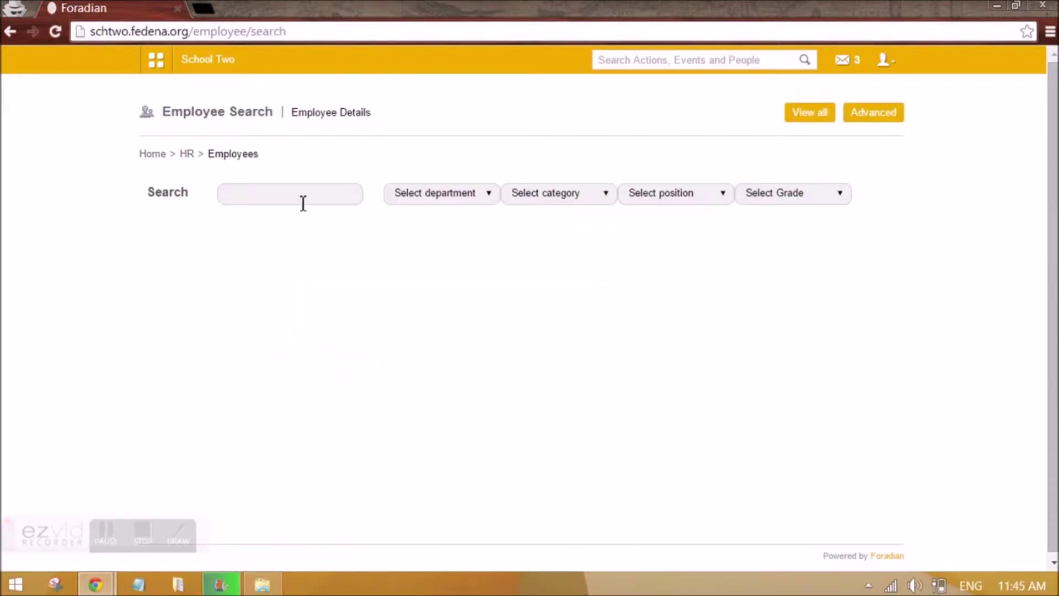
Search for the Mathematics employee by first name, review the full profile, and return to the employee search.
{"action": "left_click", "coordinate": [303, 203]}
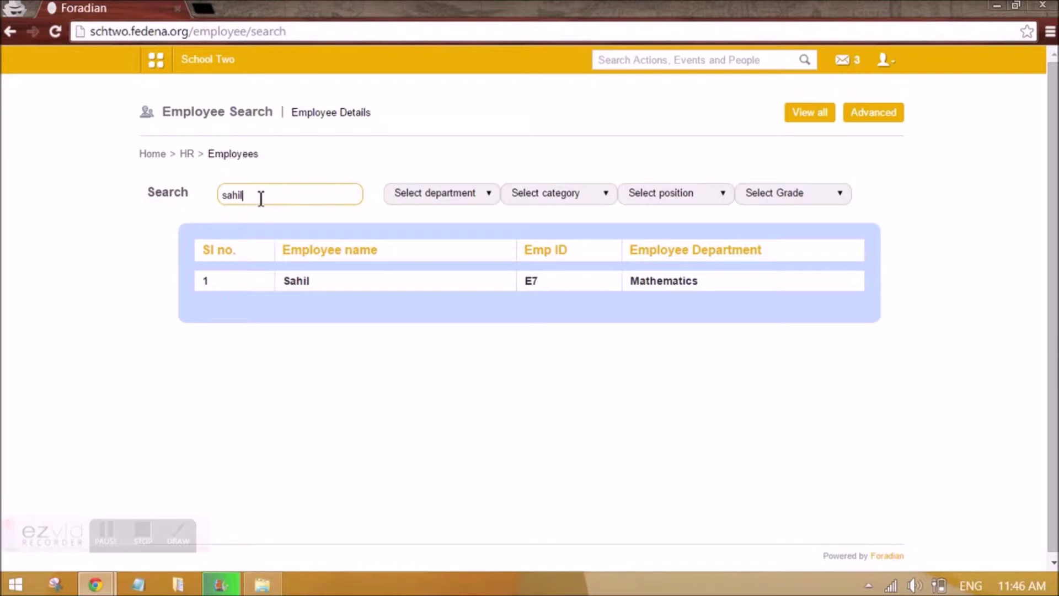
{"action": "left_click", "coordinate": [289, 281]}
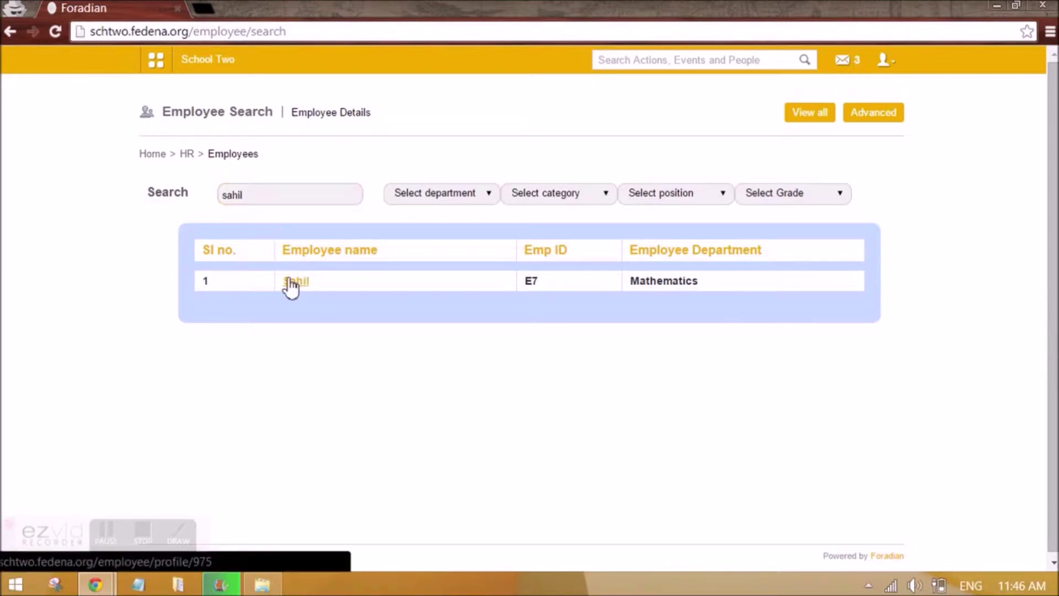
{"action": "scroll", "coordinate": [428, 425], "scroll_direction": "down", "scroll_amount": 6}
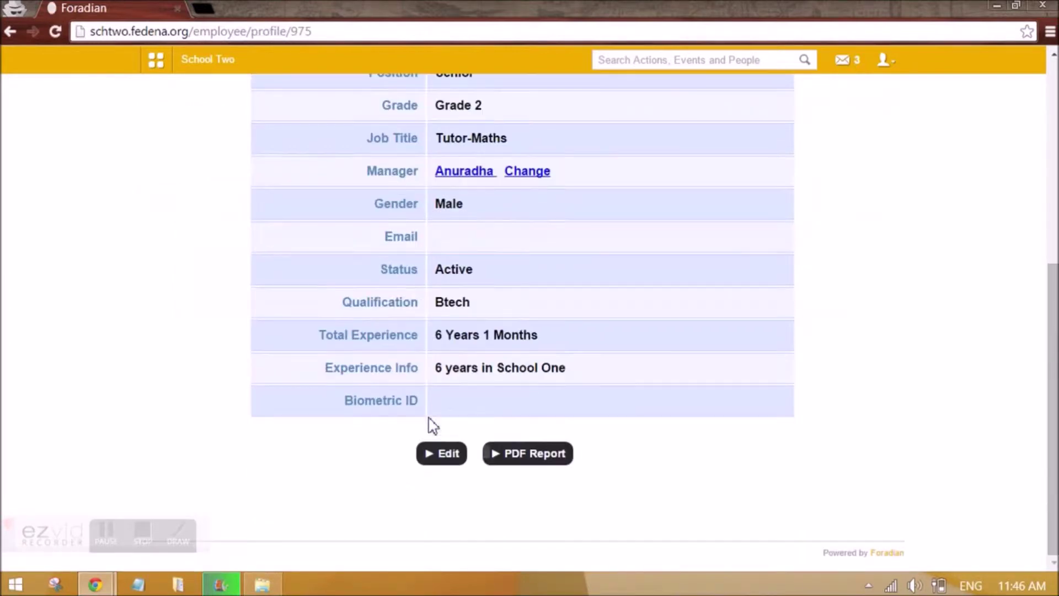
{"action": "scroll", "coordinate": [438, 441], "scroll_direction": "down", "scroll_amount": 6}
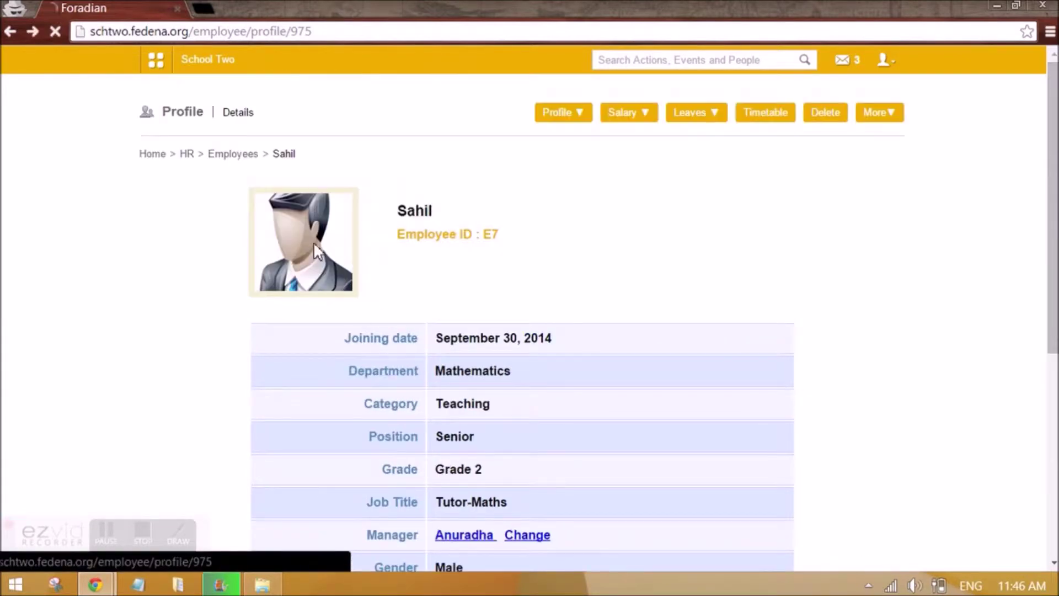
{"action": "key", "text": "alt+Left"}
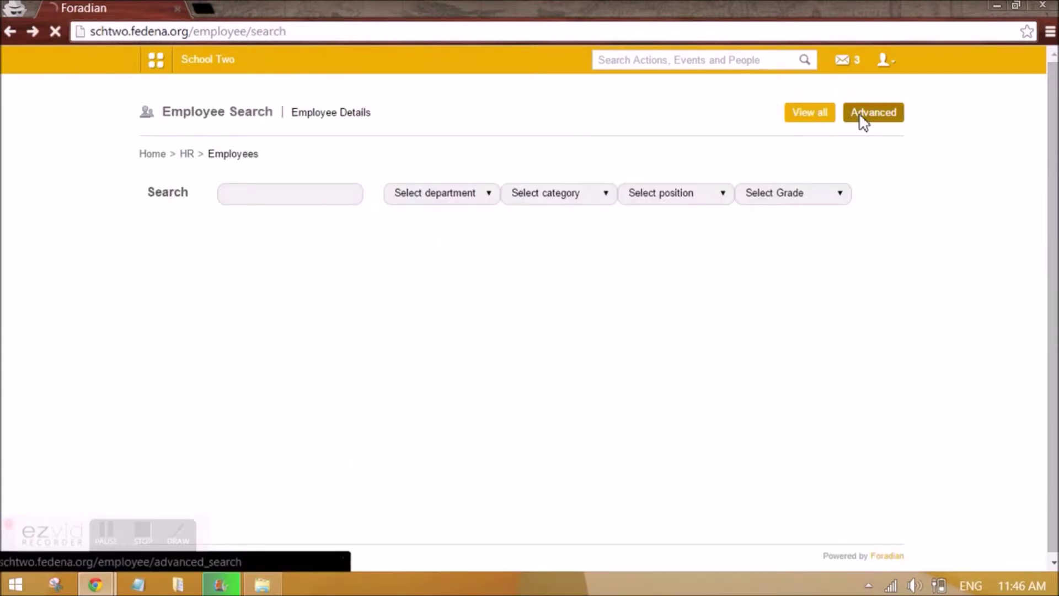
Run an advanced search for present employees whose position is Lecturer.
{"action": "left_click", "coordinate": [860, 118]}
{"action": "scroll", "coordinate": [457, 322], "scroll_direction": "down", "scroll_amount": 3}
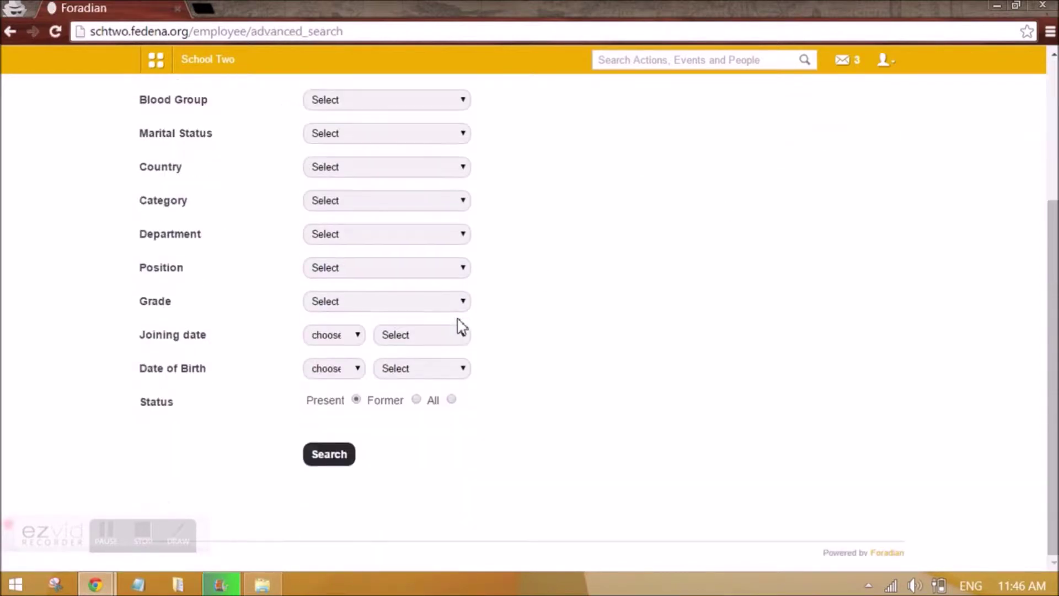
{"action": "scroll", "coordinate": [307, 296], "scroll_direction": "up", "scroll_amount": 4}
{"action": "scroll", "coordinate": [334, 246], "scroll_direction": "down", "scroll_amount": 3}
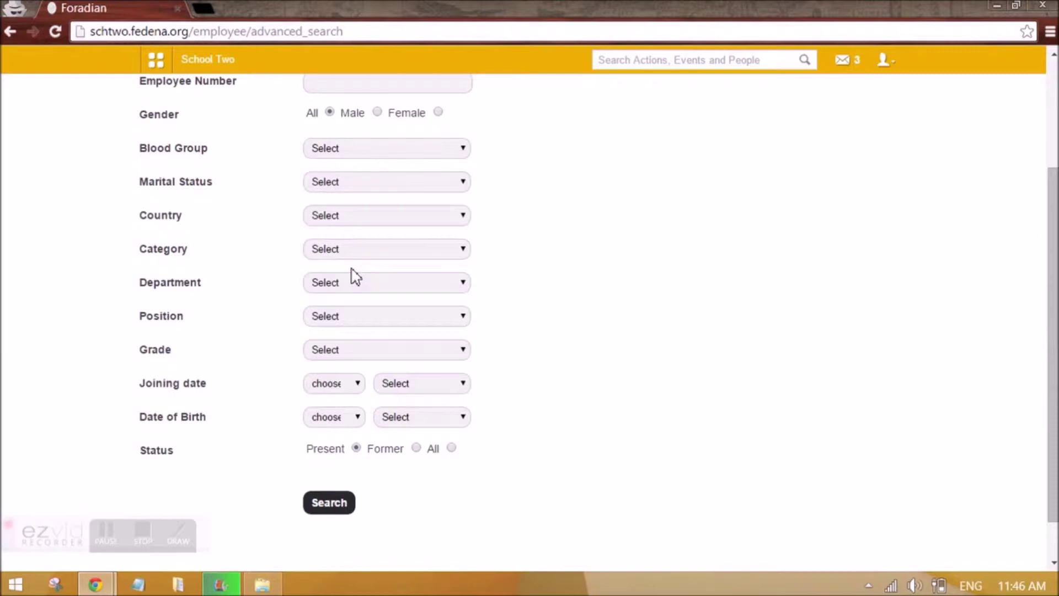
{"action": "scroll", "coordinate": [353, 274], "scroll_direction": "up", "scroll_amount": 2}
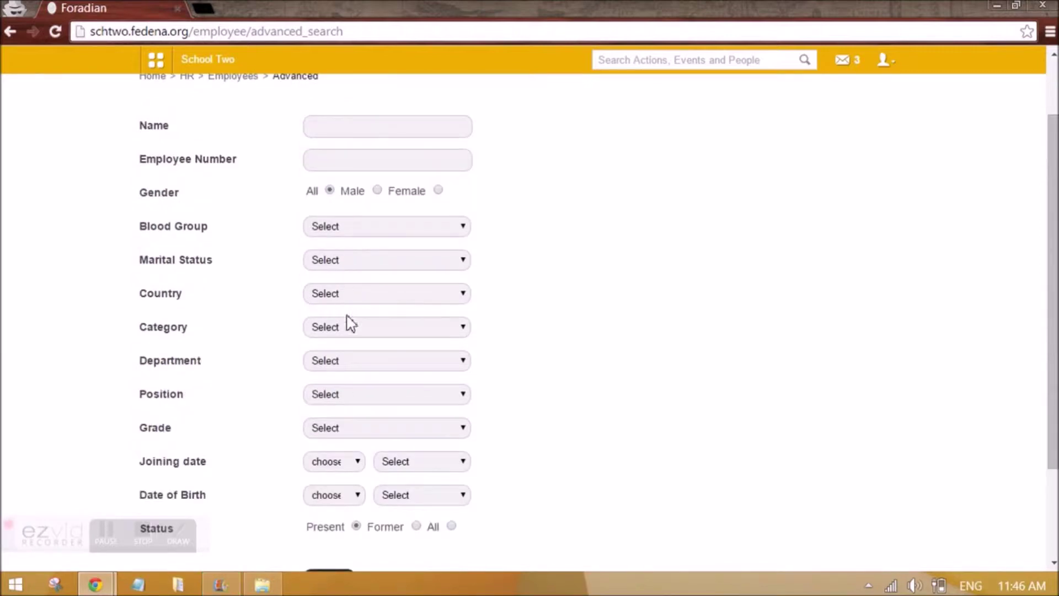
{"action": "left_click", "coordinate": [350, 394]}
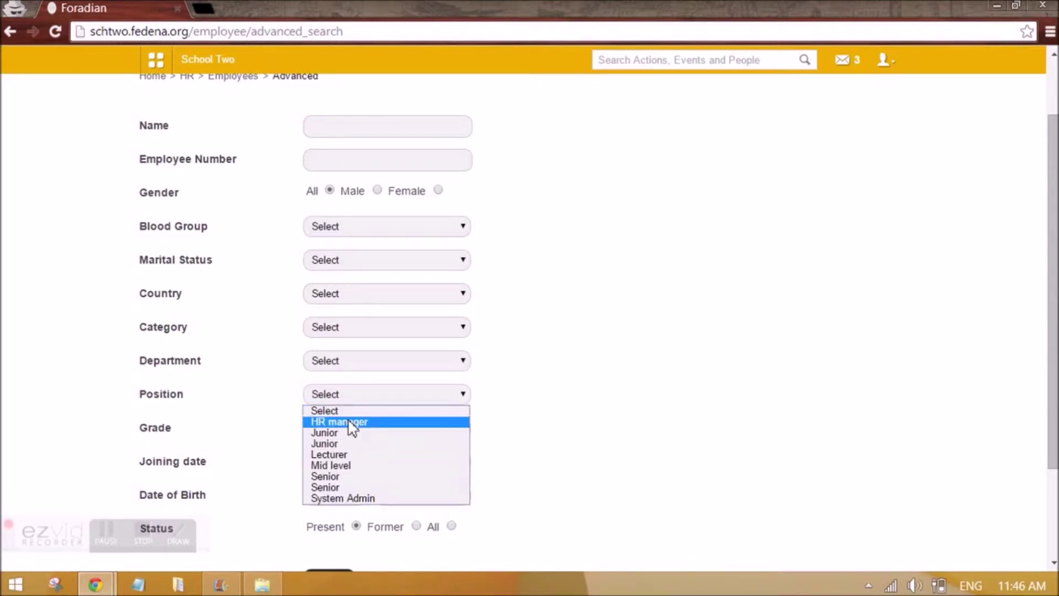
{"action": "left_click", "coordinate": [349, 454]}
{"action": "scroll", "coordinate": [348, 464], "scroll_direction": "down", "scroll_amount": 2}
{"action": "left_click", "coordinate": [348, 457]}
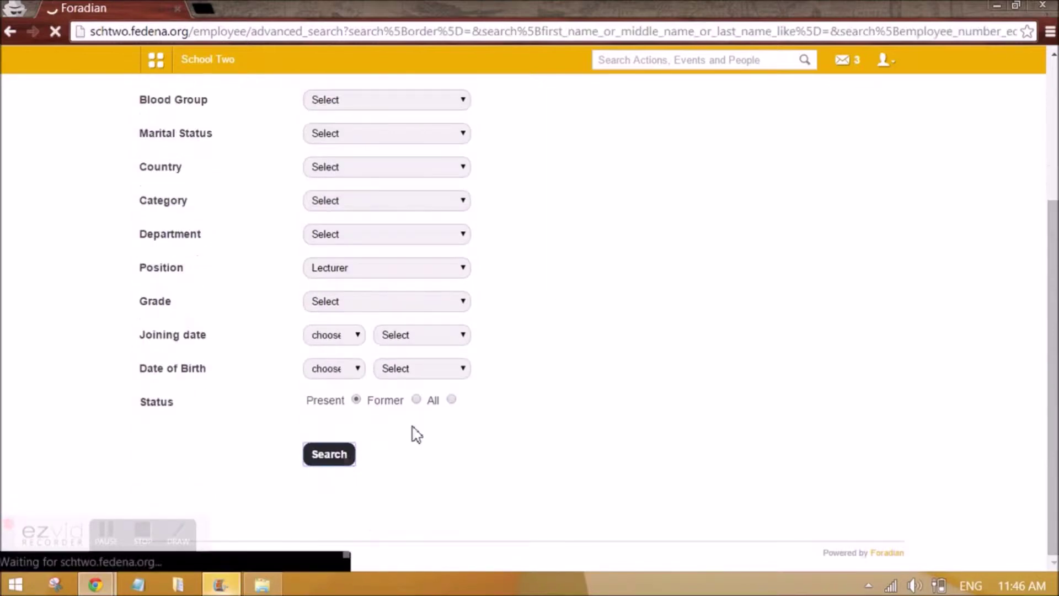
Return to the advanced search criteria, clear the position filter, and search for present employees in the Biology department.
{"action": "key", "text": "alt+Left"}
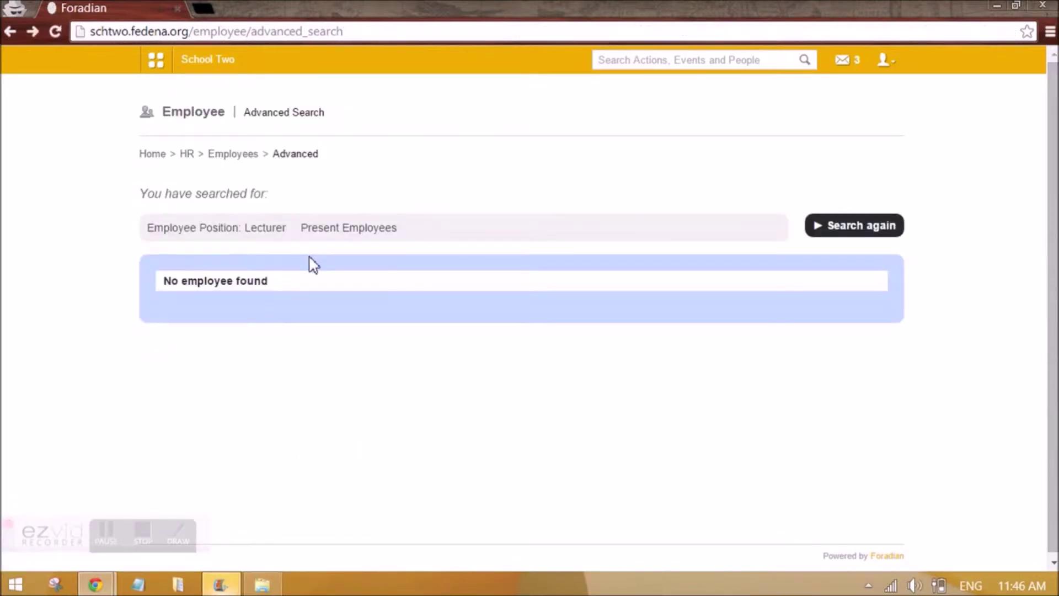
{"action": "left_click", "coordinate": [348, 235]}
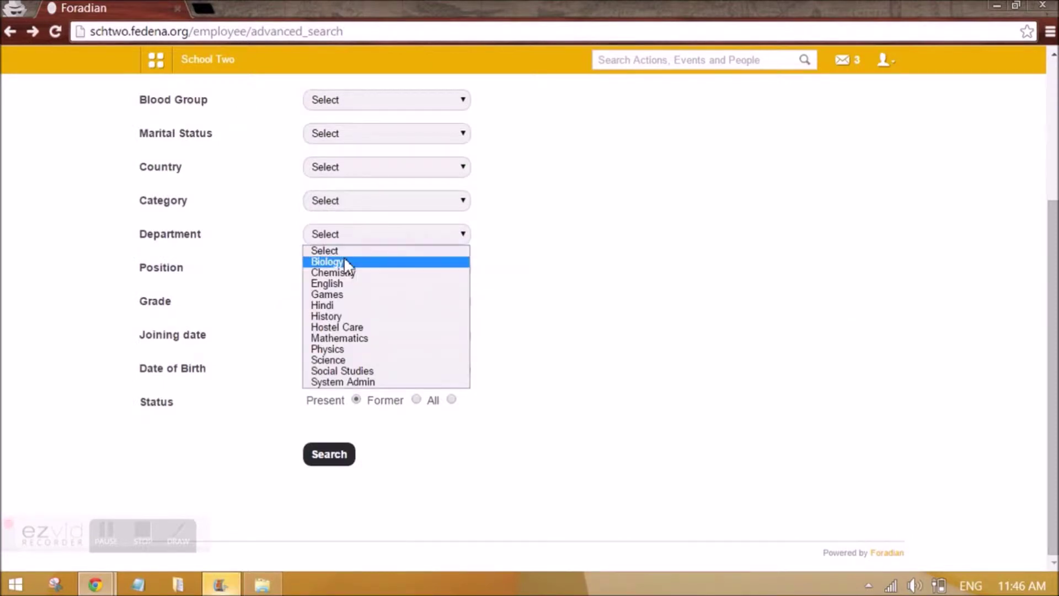
{"action": "left_click", "coordinate": [343, 259]}
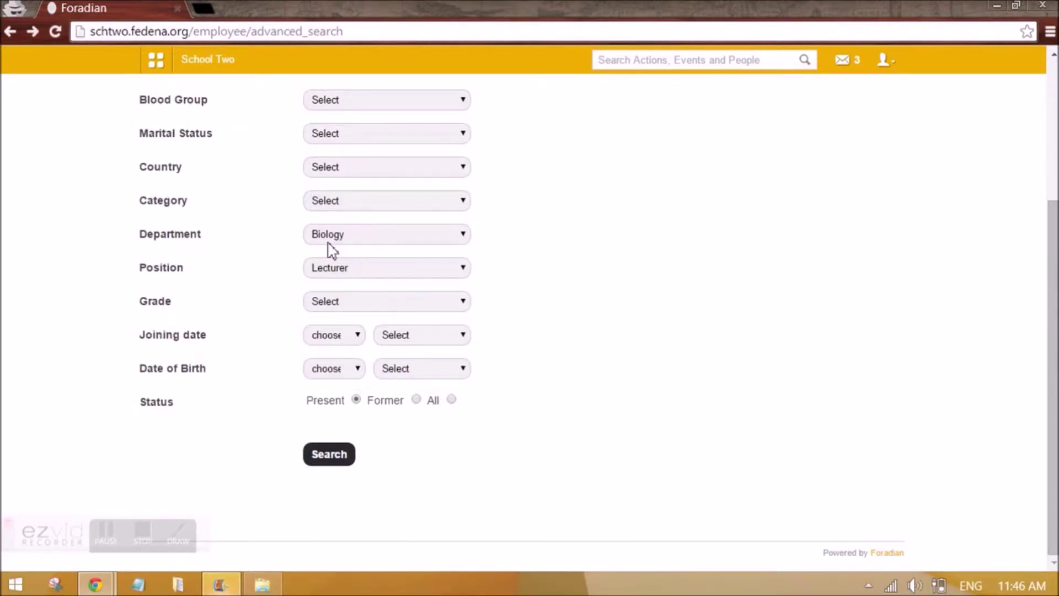
{"action": "left_click", "coordinate": [333, 266]}
{"action": "left_click", "coordinate": [330, 260]}
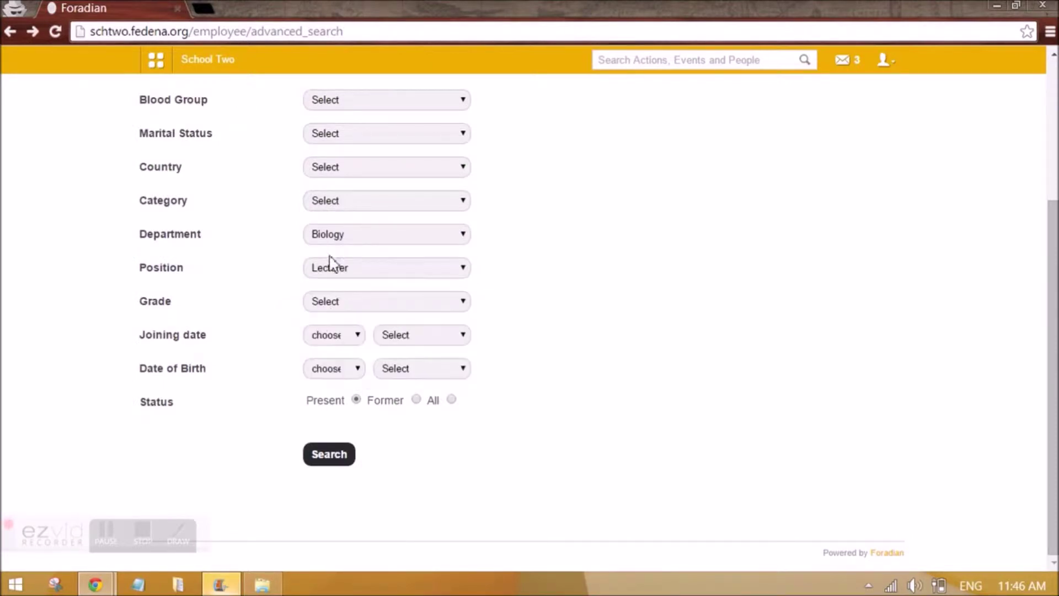
{"action": "left_click", "coordinate": [345, 460]}
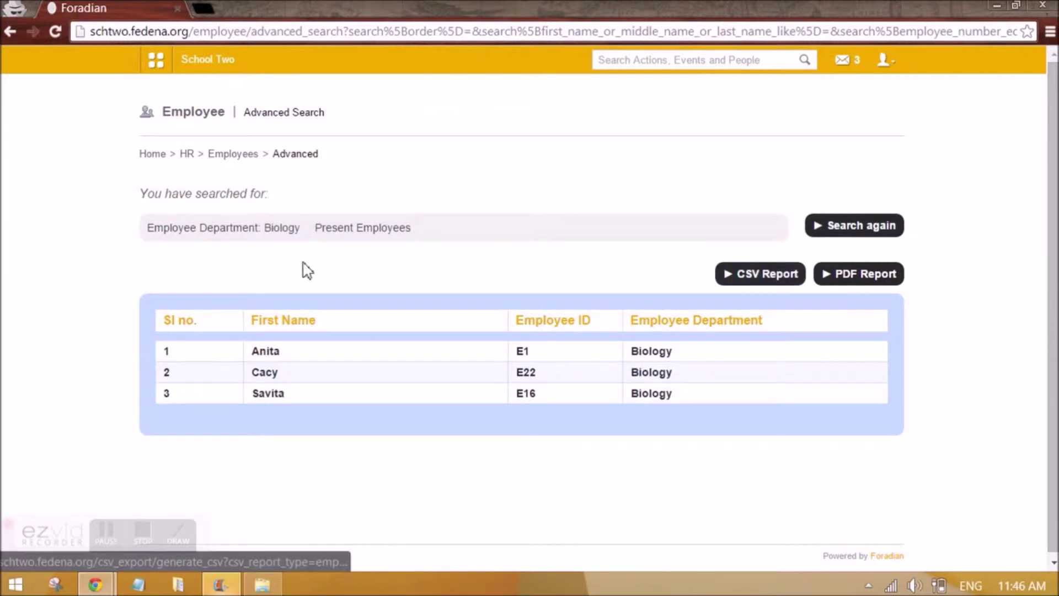
Go to Create Payslip in Human Resource and open payslip generation for an individual employee.
{"action": "left_click", "coordinate": [157, 62]}
{"action": "left_click", "coordinate": [554, 106]}
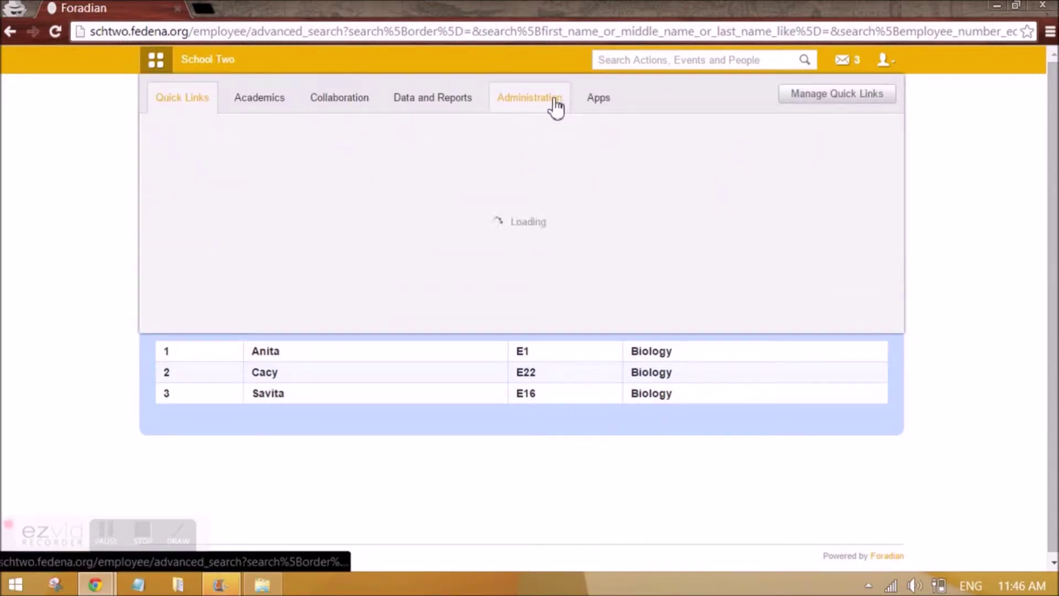
{"action": "left_click", "coordinate": [580, 148]}
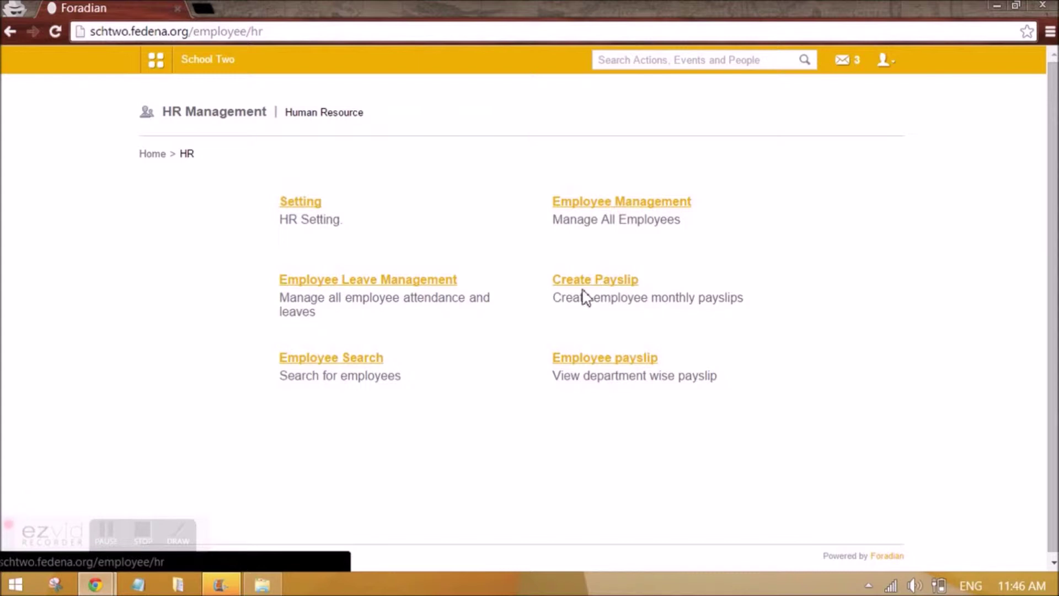
{"action": "left_click", "coordinate": [583, 283]}
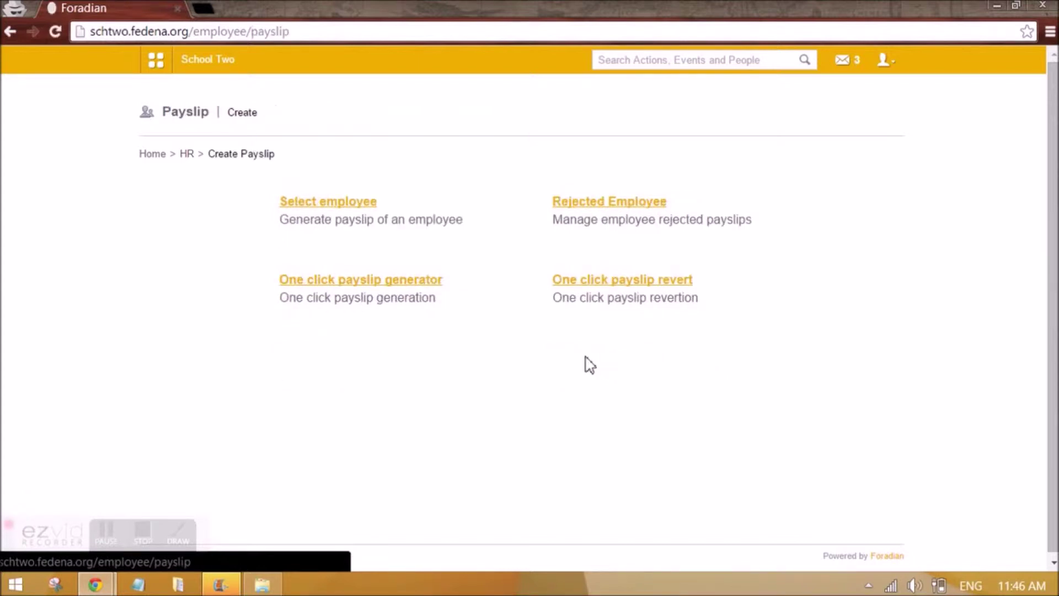
{"action": "left_click", "coordinate": [322, 205]}
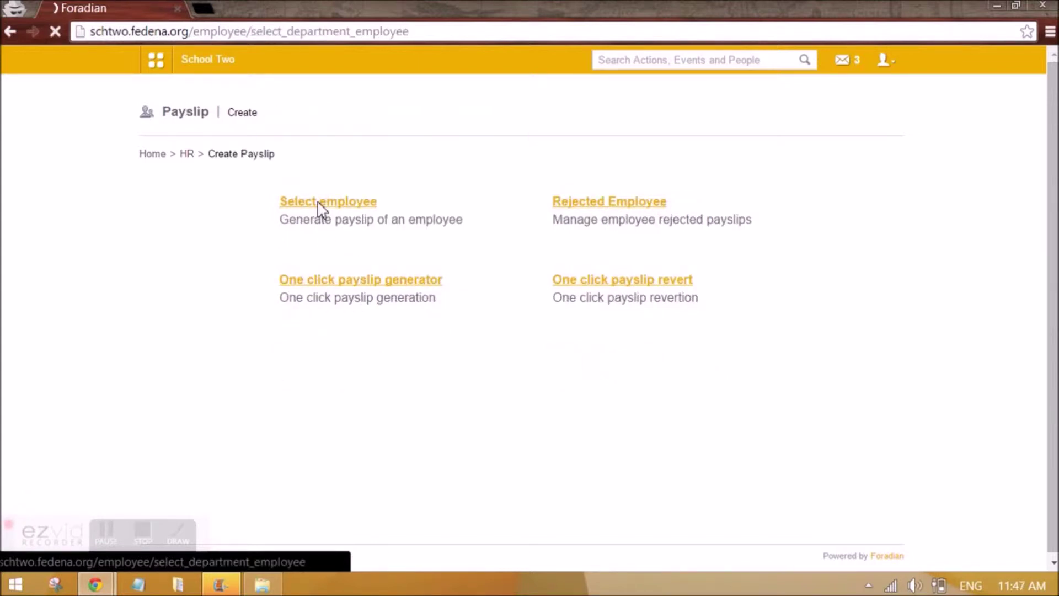
Choose the Biology department and open the monthly payslip form for its first employee.
{"action": "left_click", "coordinate": [349, 234]}
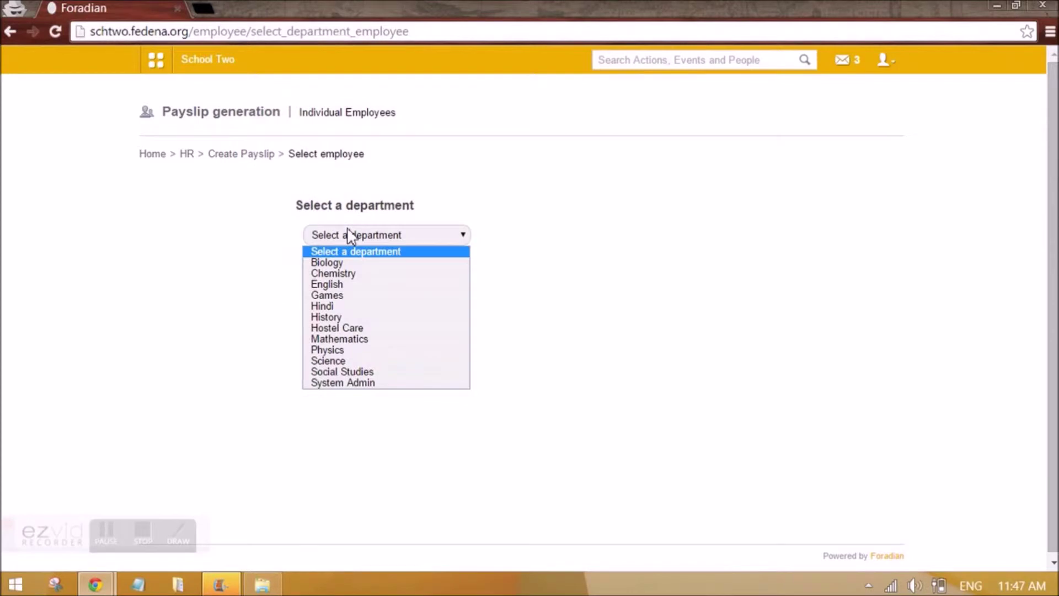
{"action": "left_click", "coordinate": [356, 262]}
{"action": "left_click", "coordinate": [362, 325]}
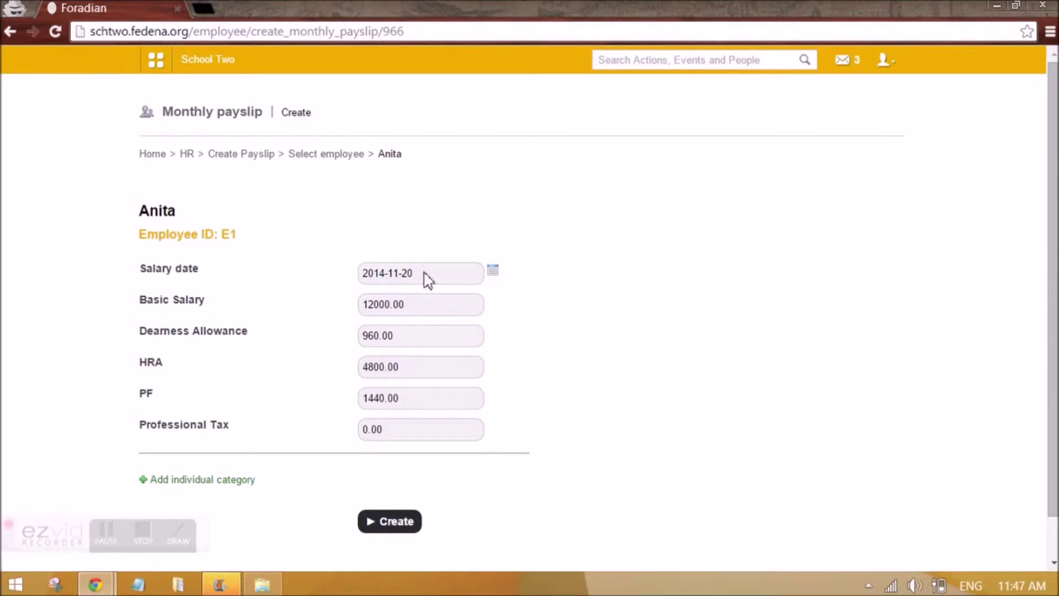
Examine the salary date calendar and its month choices, and close it without picking another date.
{"action": "left_click", "coordinate": [493, 271]}
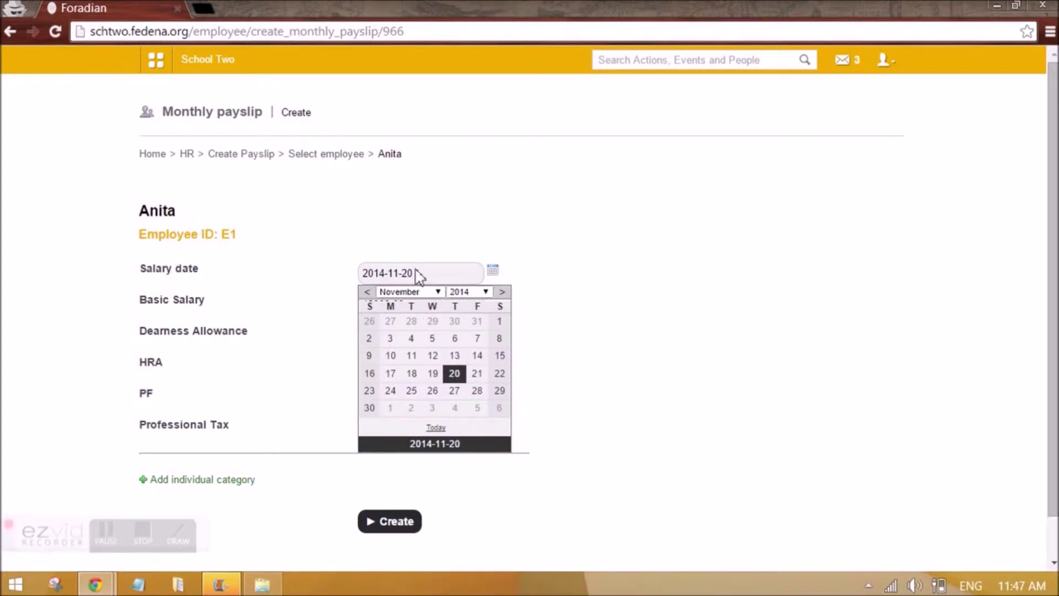
{"action": "left_click", "coordinate": [435, 291]}
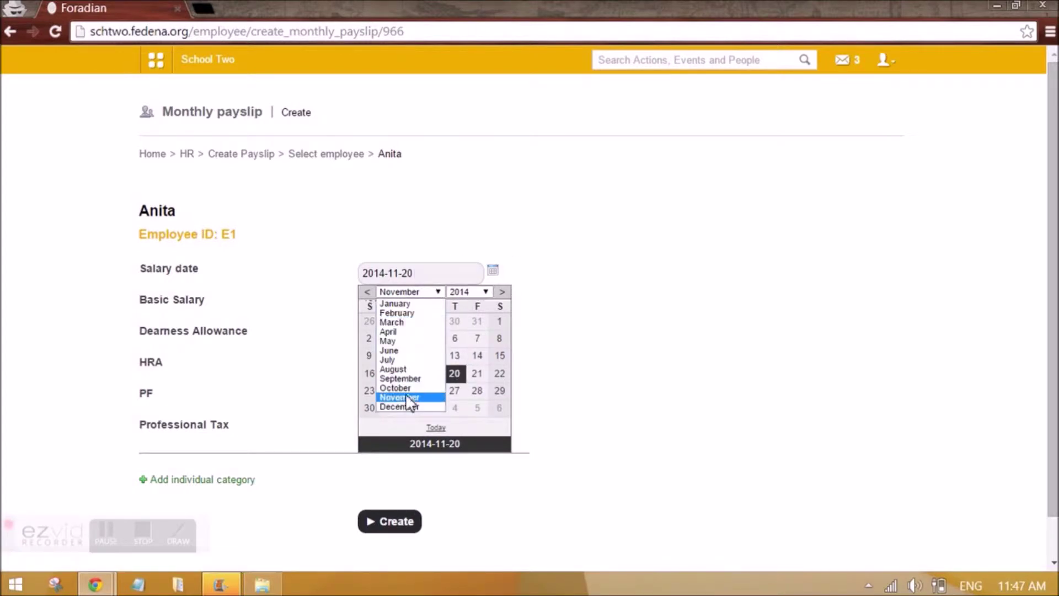
{"action": "left_click", "coordinate": [554, 383]}
{"action": "left_click", "coordinate": [553, 383]}
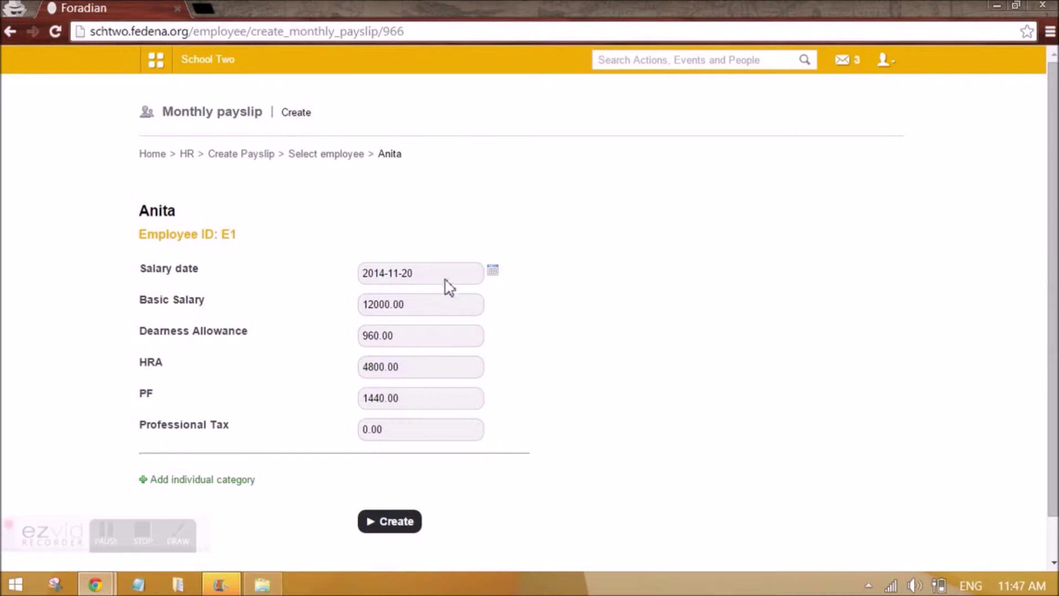
{"action": "left_click", "coordinate": [492, 270]}
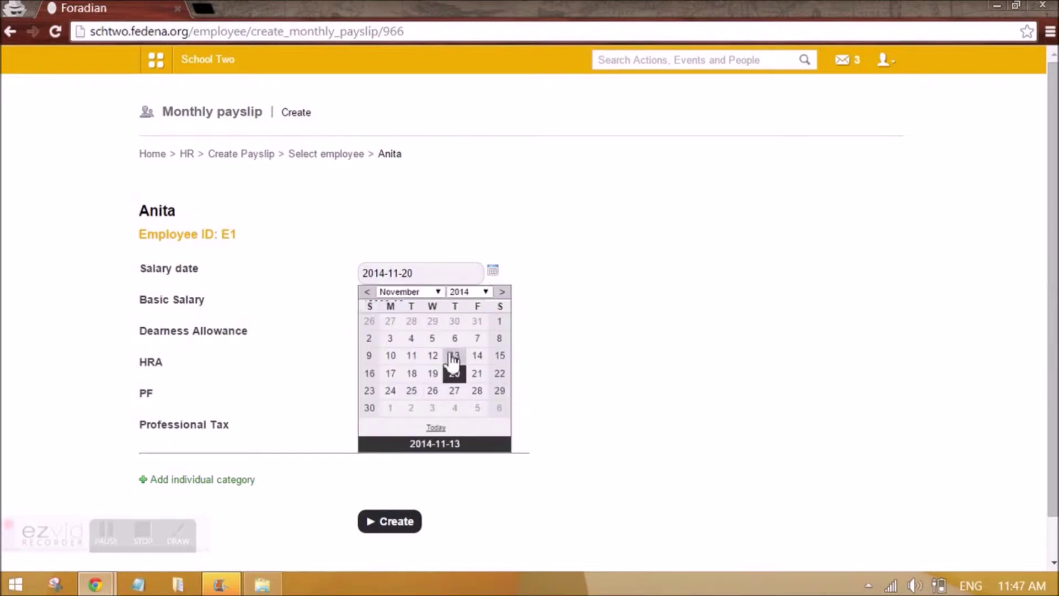
{"action": "left_click", "coordinate": [603, 323]}
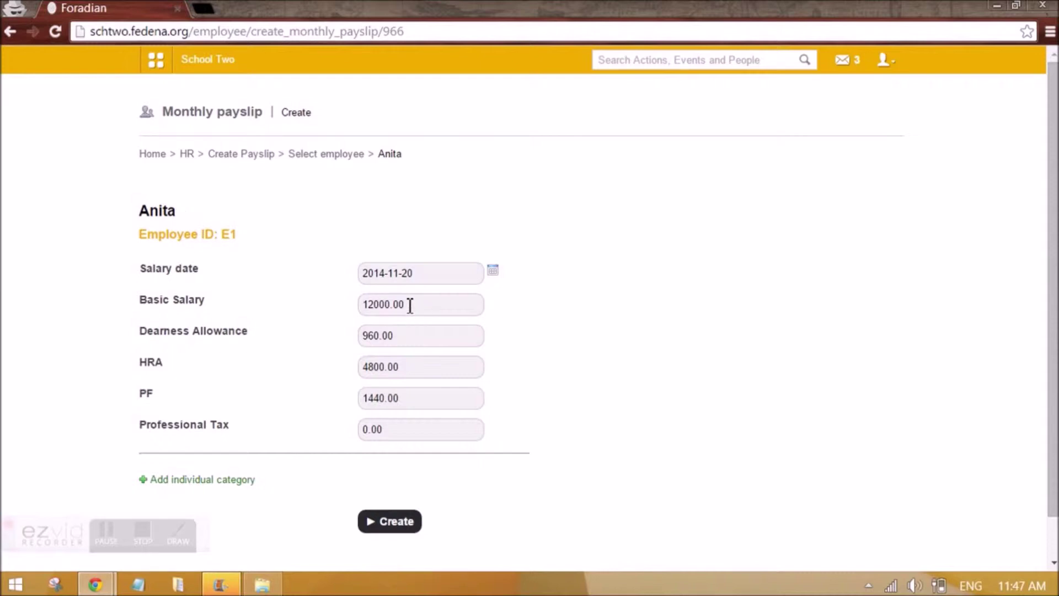
Set the payslip's Basic Salary to 89000 and let the dependent amounts recalculate.
{"action": "left_click_drag", "start_coordinate": [410, 305], "coordinate": [359, 312]}
{"action": "type", "text": "89000"}
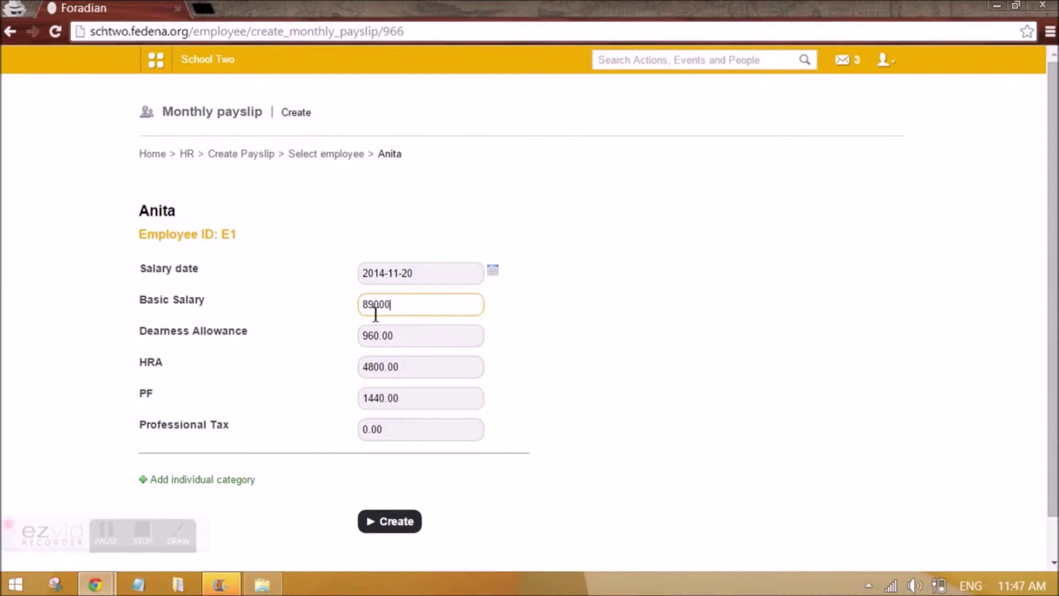
{"action": "left_click", "coordinate": [600, 362]}
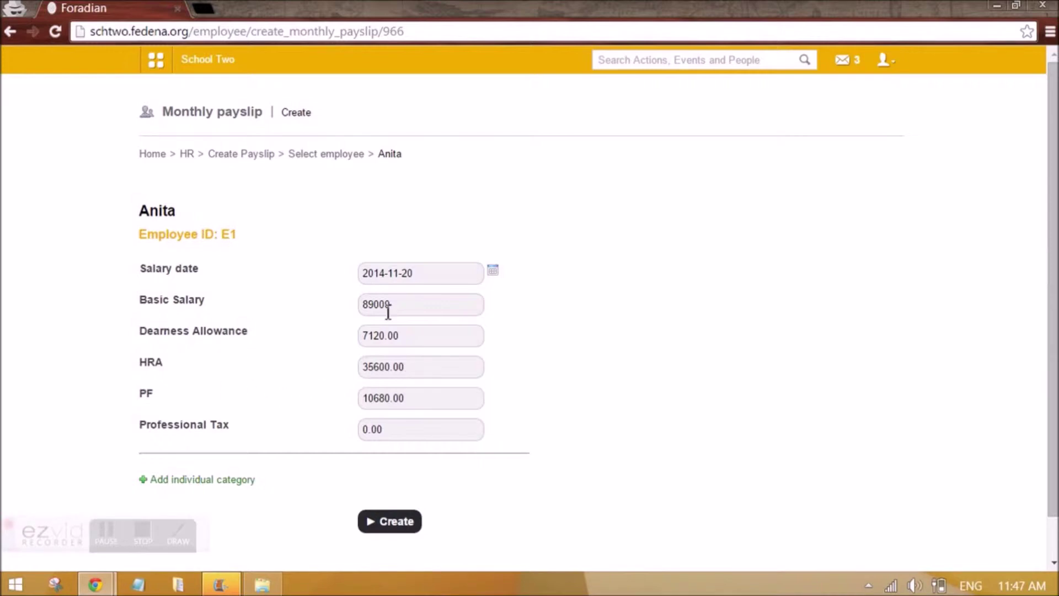
Set the payslip's Professional Tax to 200.
{"action": "left_click_drag", "start_coordinate": [388, 430], "coordinate": [359, 431]}
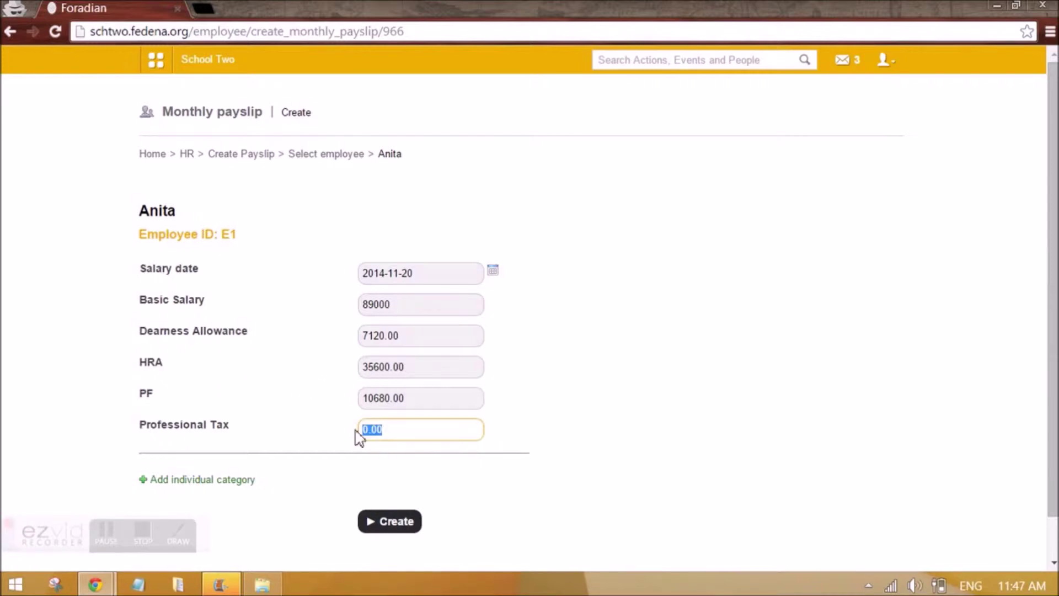
{"action": "type", "text": "200"}
{"action": "left_click", "coordinate": [514, 427]}
Add an individual category named Loss of Pay to the payslip, with amount 600 and marked as a deduction.
{"action": "scroll", "coordinate": [516, 428], "scroll_direction": "down", "scroll_amount": 1}
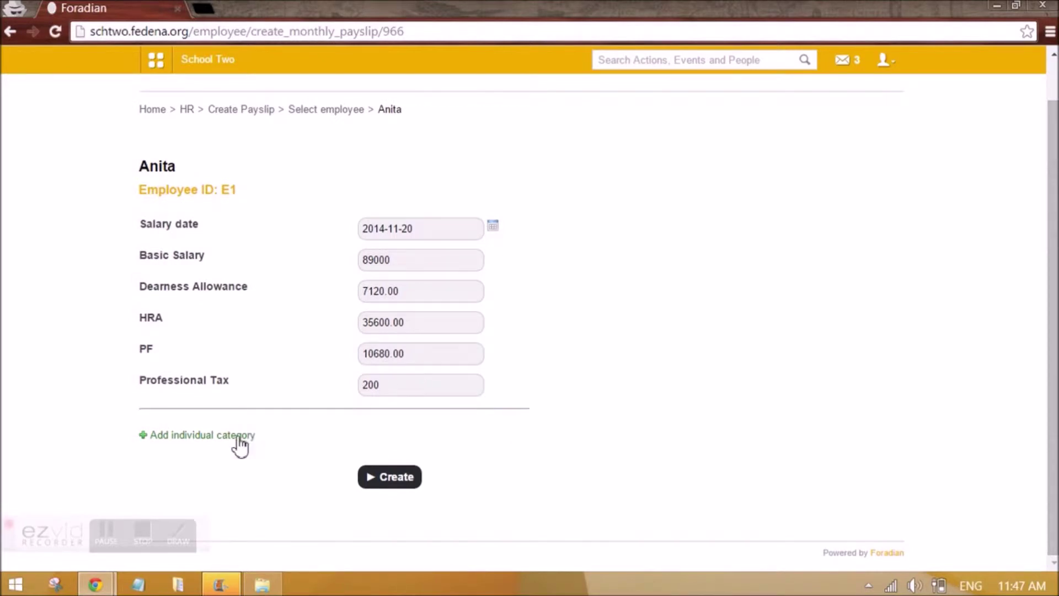
{"action": "left_click_drag", "start_coordinate": [151, 169], "coordinate": [181, 168]}
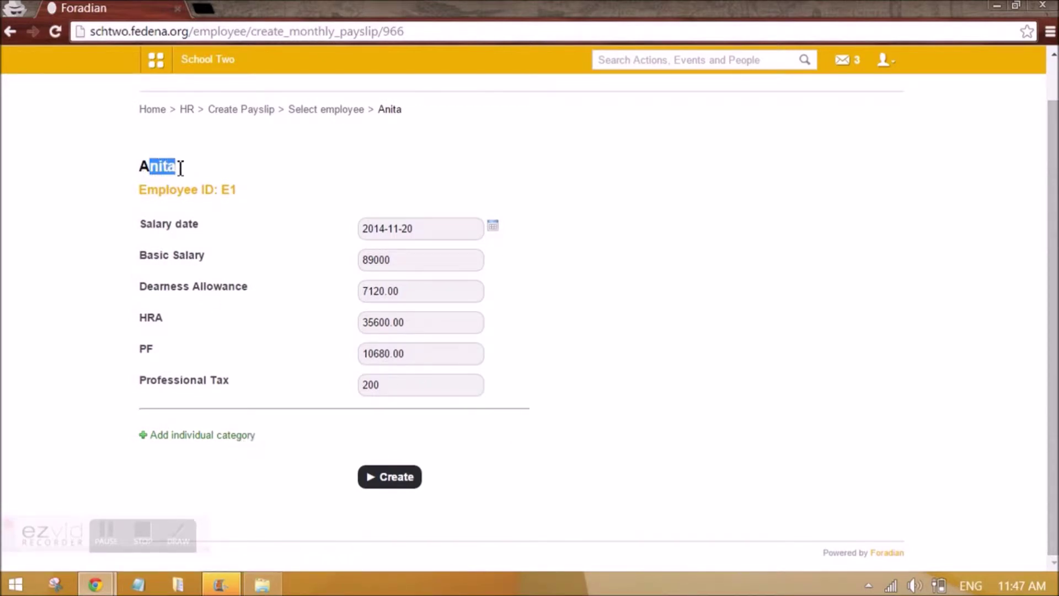
{"action": "left_click", "coordinate": [220, 438]}
{"action": "left_click", "coordinate": [392, 331]}
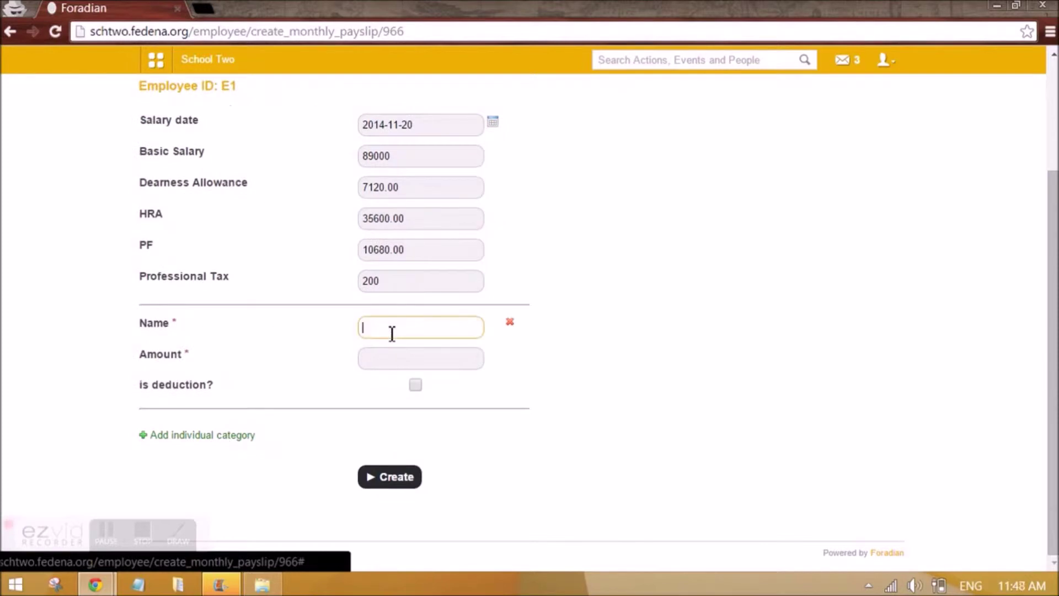
{"action": "type", "text": "4"}
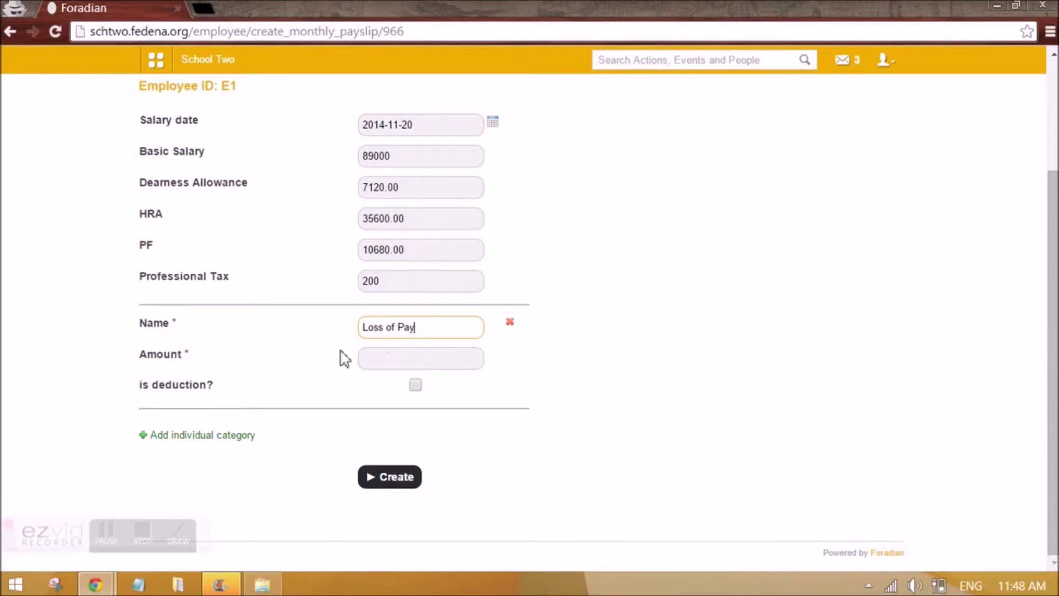
{"action": "left_click", "coordinate": [385, 360]}
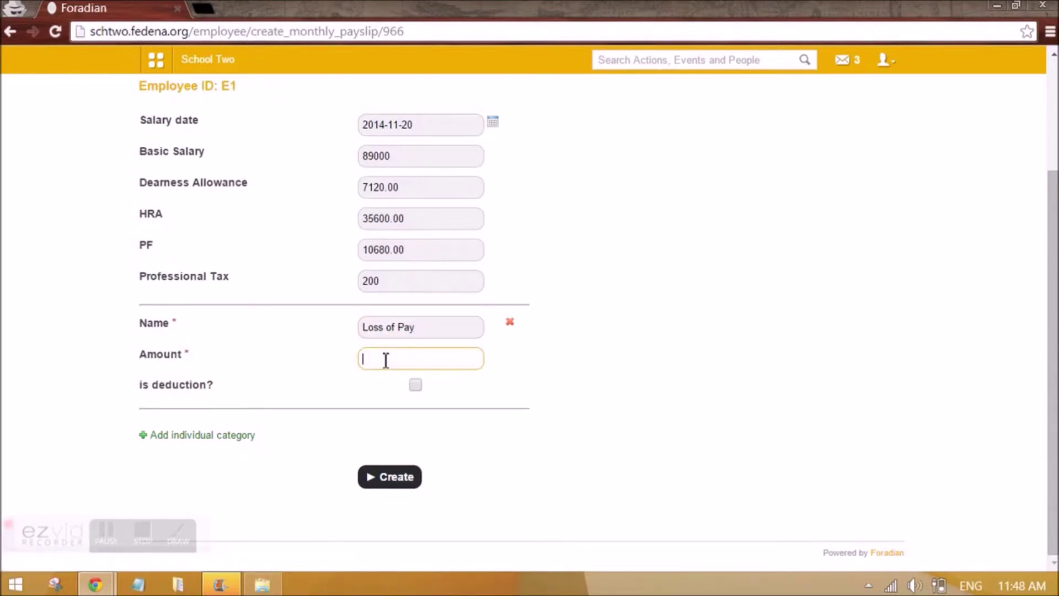
{"action": "left_click", "coordinate": [545, 380]}
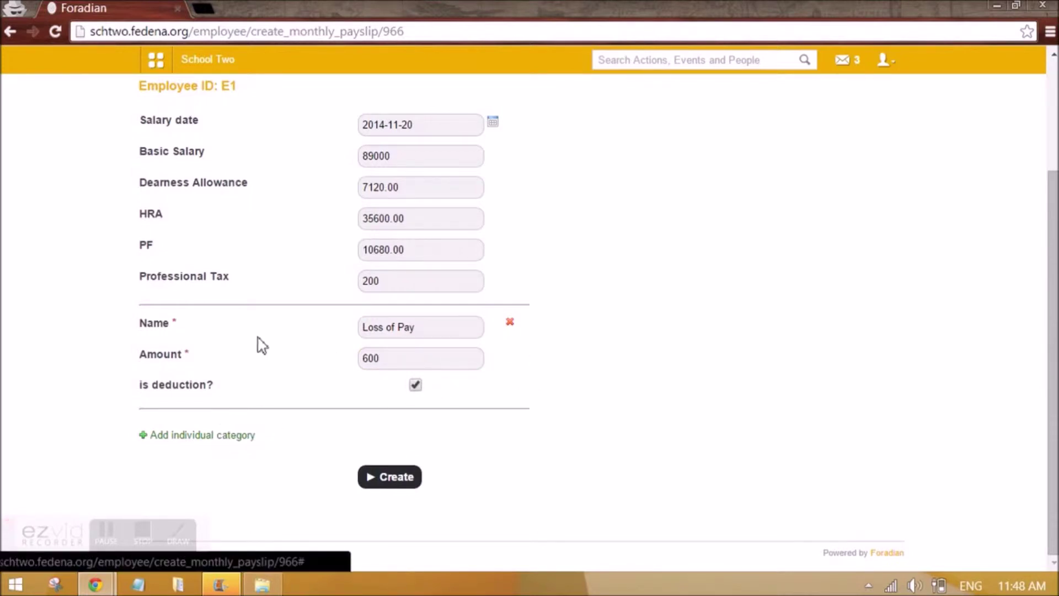
Review the payslip's salary and deduction amounts and try to create the Biology employee's payslip.
{"action": "scroll", "coordinate": [378, 240], "scroll_direction": "up", "scroll_amount": 2}
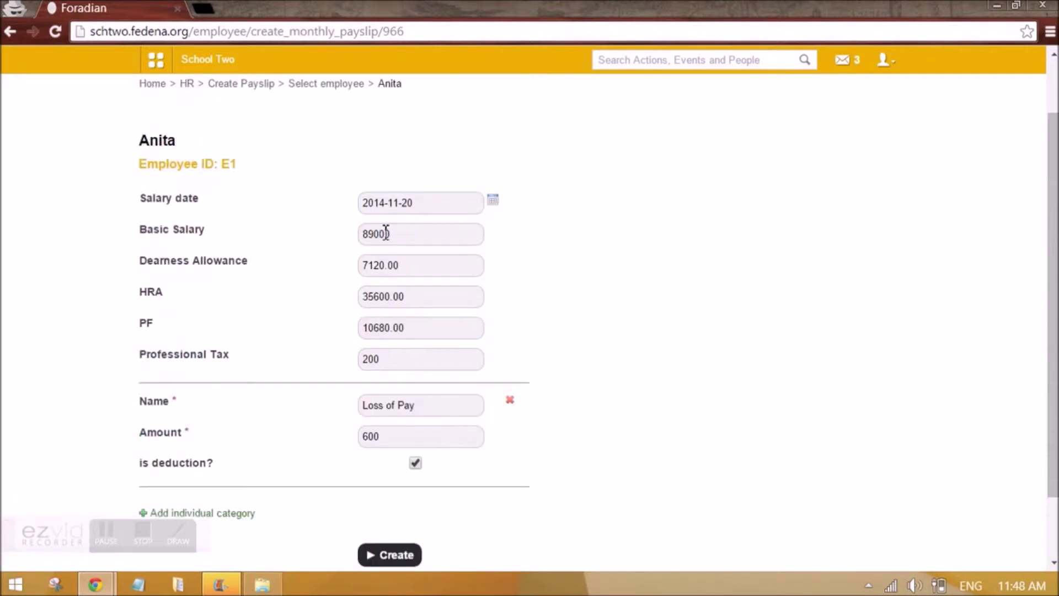
{"action": "left_click_drag", "start_coordinate": [139, 227], "coordinate": [194, 270]}
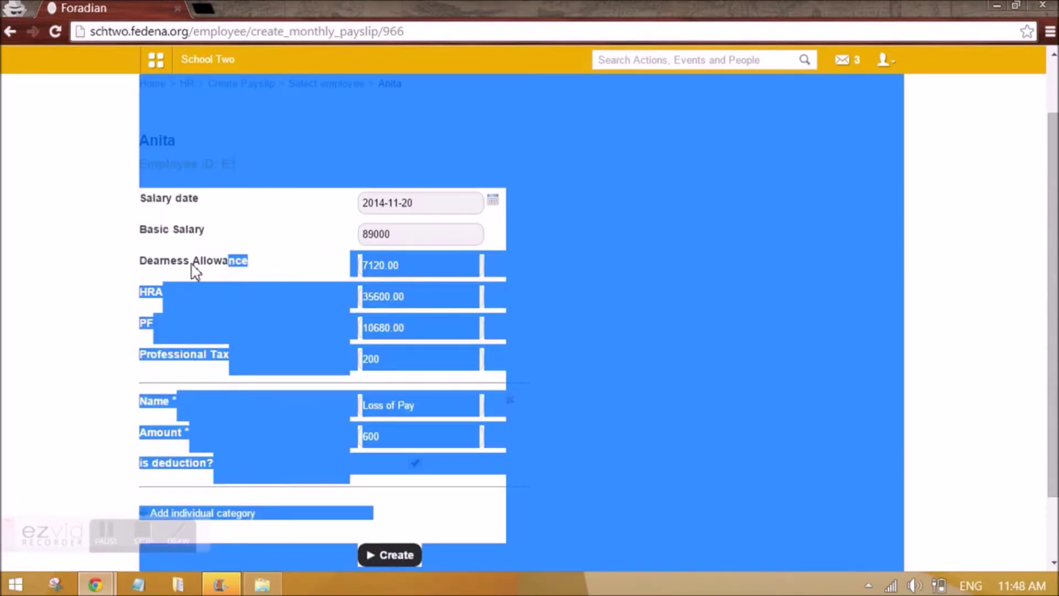
{"action": "left_click", "coordinate": [193, 268]}
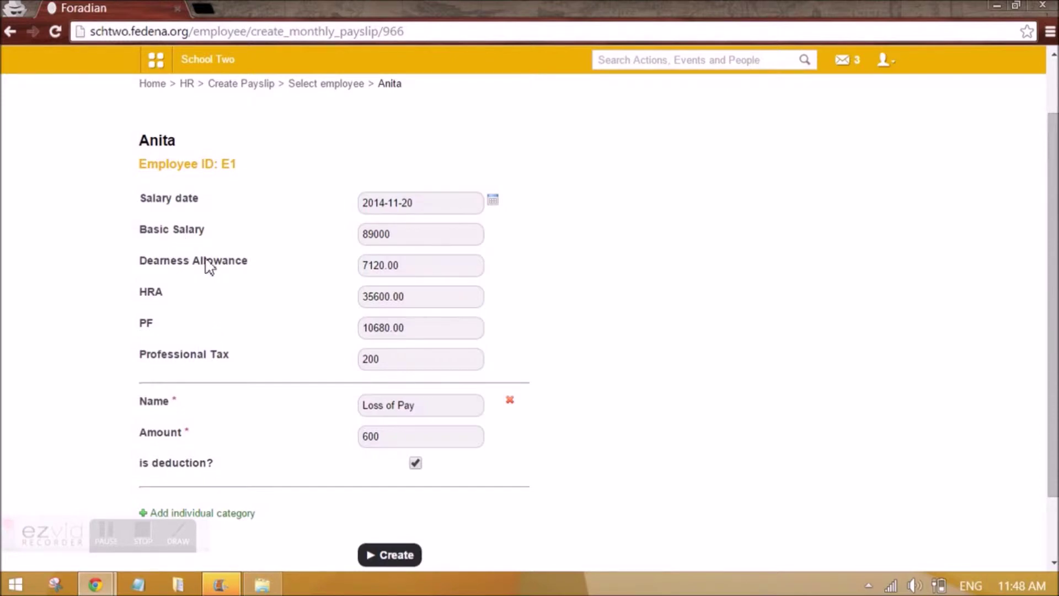
{"action": "scroll", "coordinate": [242, 323], "scroll_direction": "down", "scroll_amount": 2}
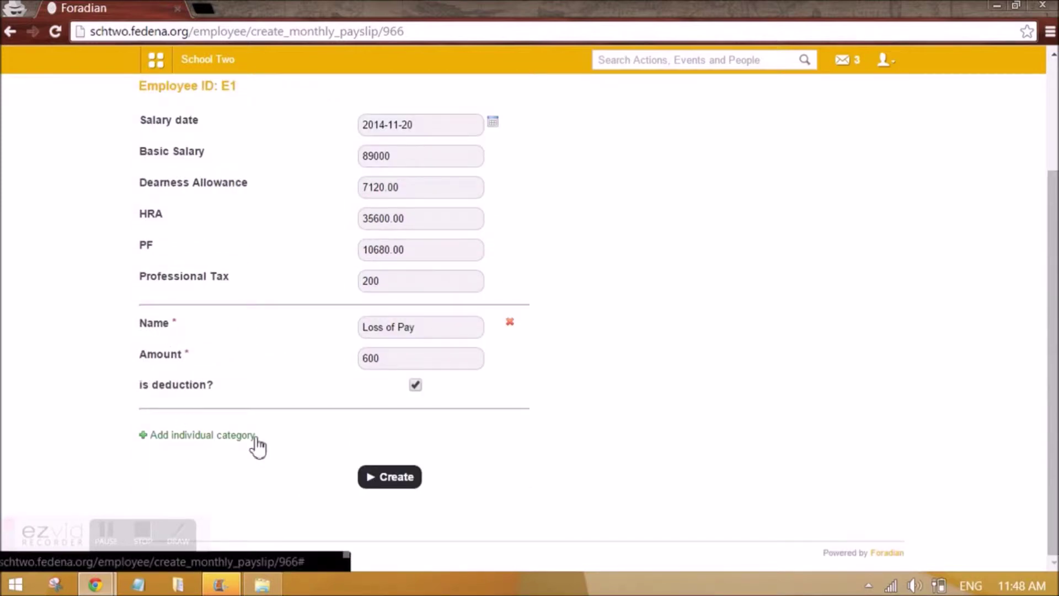
{"action": "left_click", "coordinate": [396, 478]}
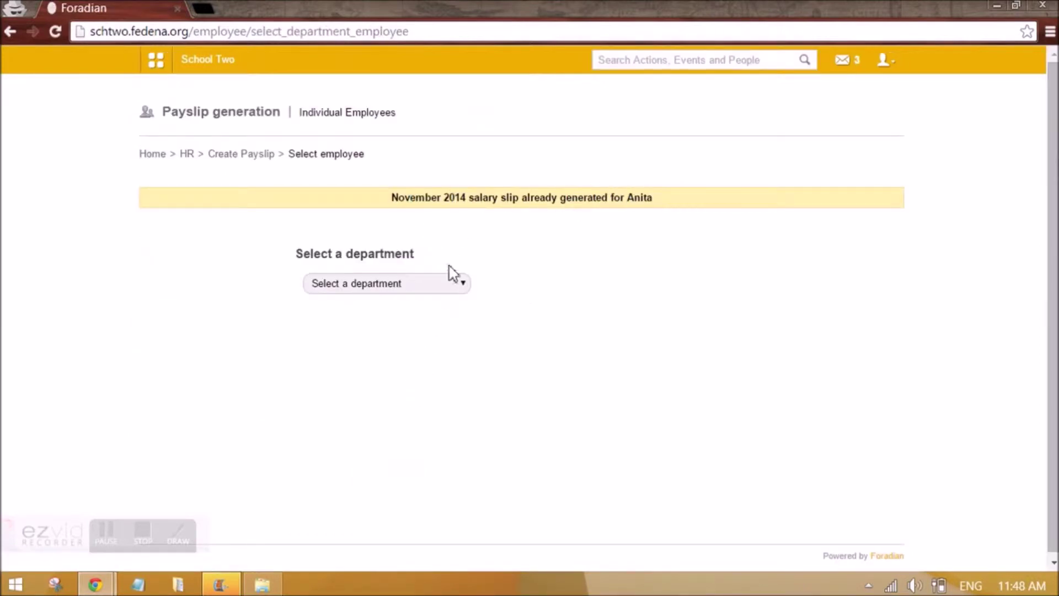
Open the monthly payslip form for the second employee in the Chemistry department and set the Professional Tax to 700.
{"action": "left_click", "coordinate": [425, 284]}
{"action": "left_click", "coordinate": [368, 323]}
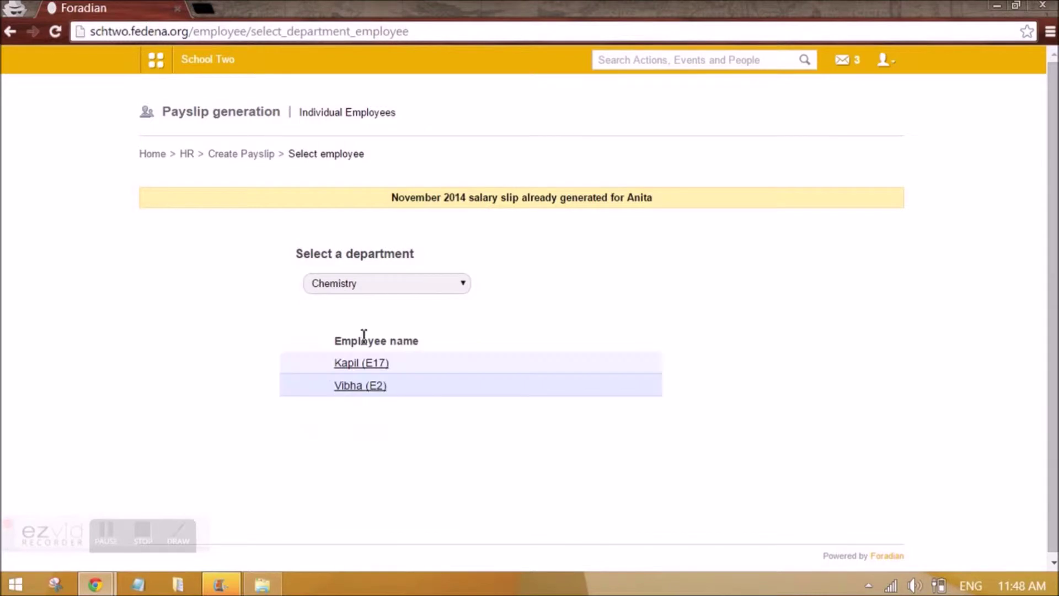
{"action": "left_click", "coordinate": [368, 387]}
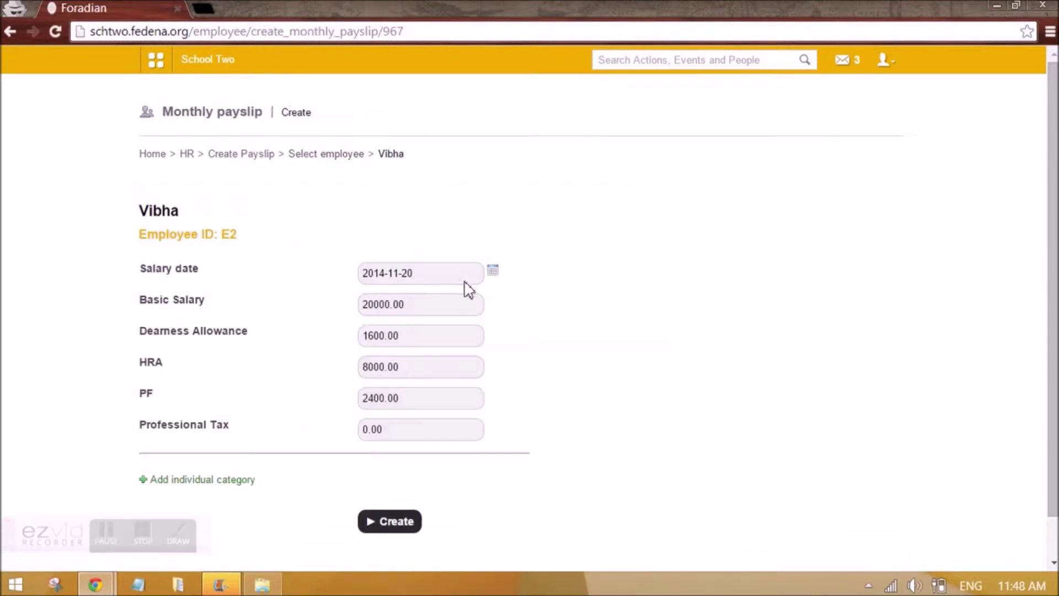
{"action": "double_click", "coordinate": [367, 421]}
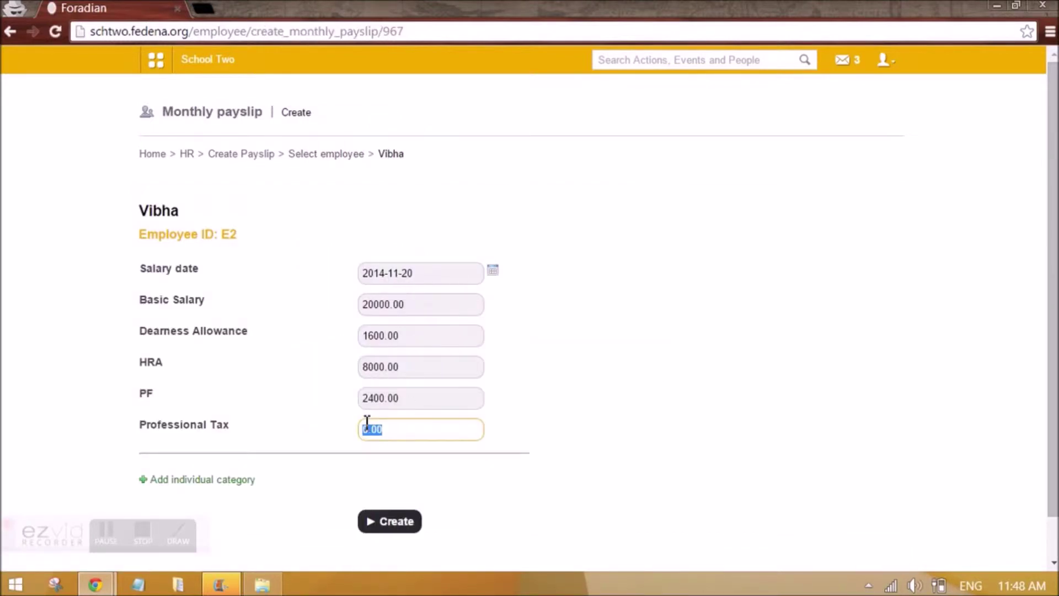
{"action": "type", "text": "700"}
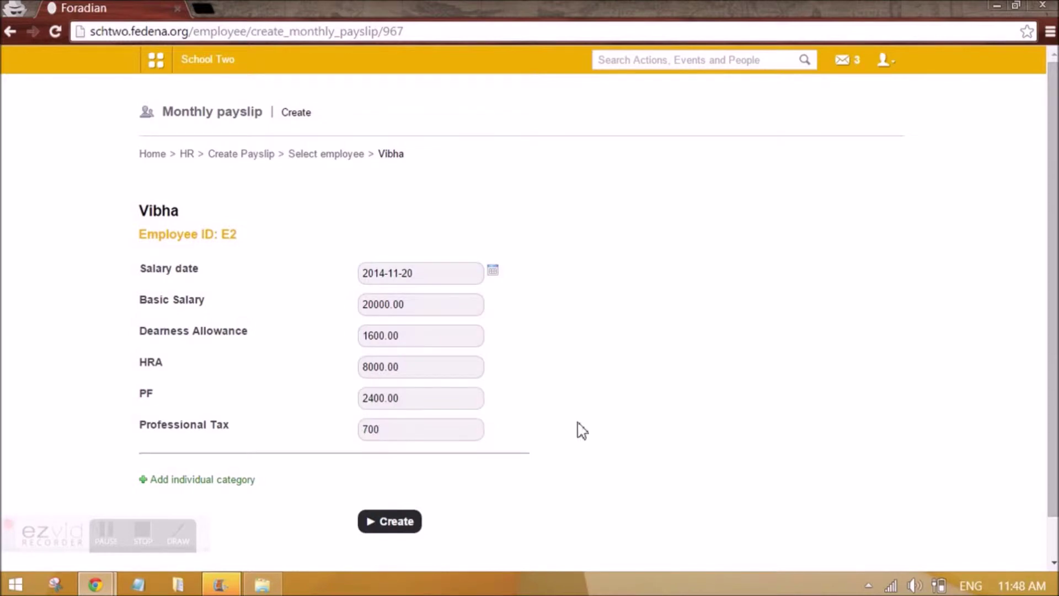
Add an individual category named Loss of pay with amount 900 and mark it as a deduction.
{"action": "left_click", "coordinate": [184, 480]}
{"action": "scroll", "coordinate": [389, 371], "scroll_direction": "down", "scroll_amount": 3}
{"action": "left_click", "coordinate": [385, 334]}
{"action": "type", "text": "4"}
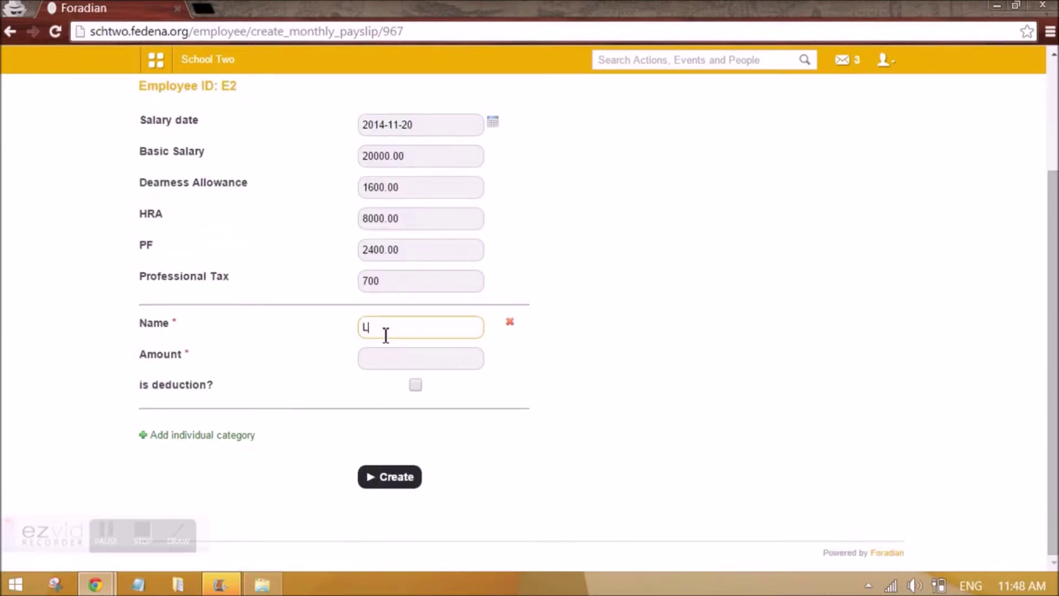
{"action": "type", "text": "oss of pay"}
{"action": "left_click", "coordinate": [403, 359]}
{"action": "type", "text": "900"}
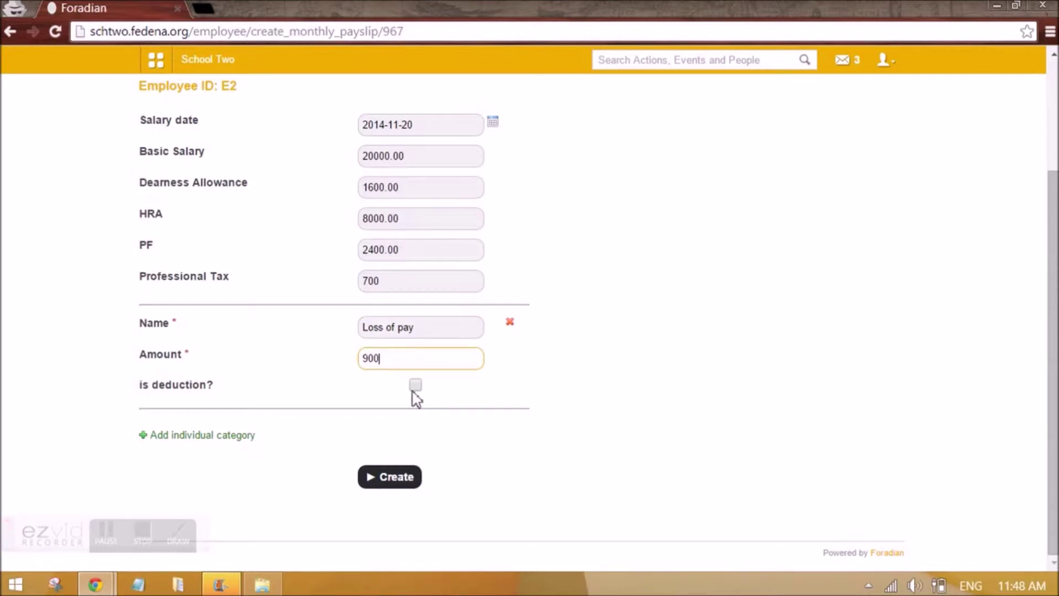
{"action": "left_click", "coordinate": [416, 386]}
Create the Chemistry employee's monthly payslip and check the message that follows.
{"action": "left_click", "coordinate": [388, 480]}
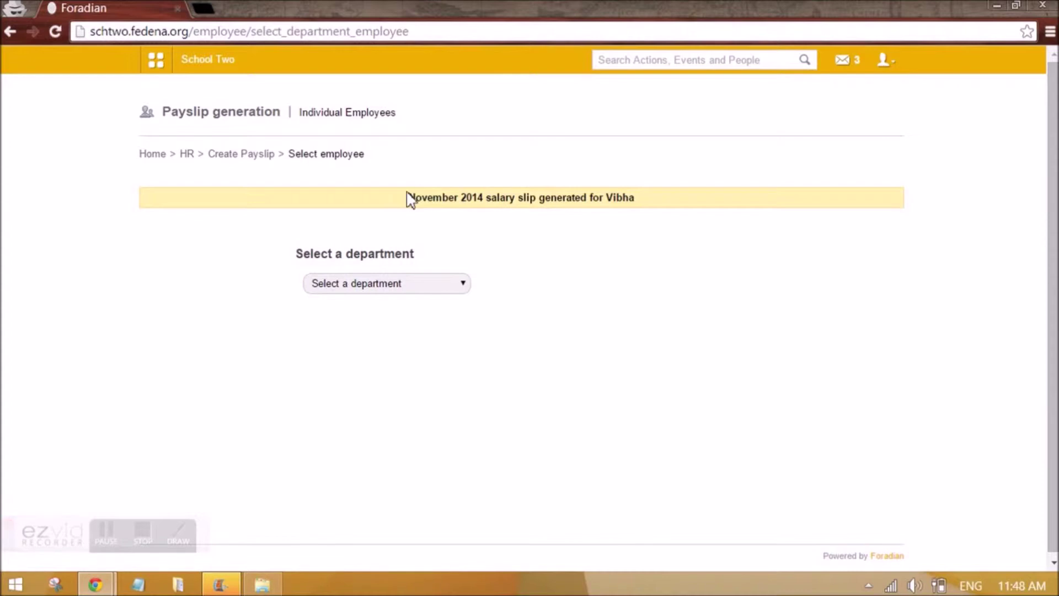
{"action": "left_click_drag", "start_coordinate": [431, 193], "coordinate": [648, 202]}
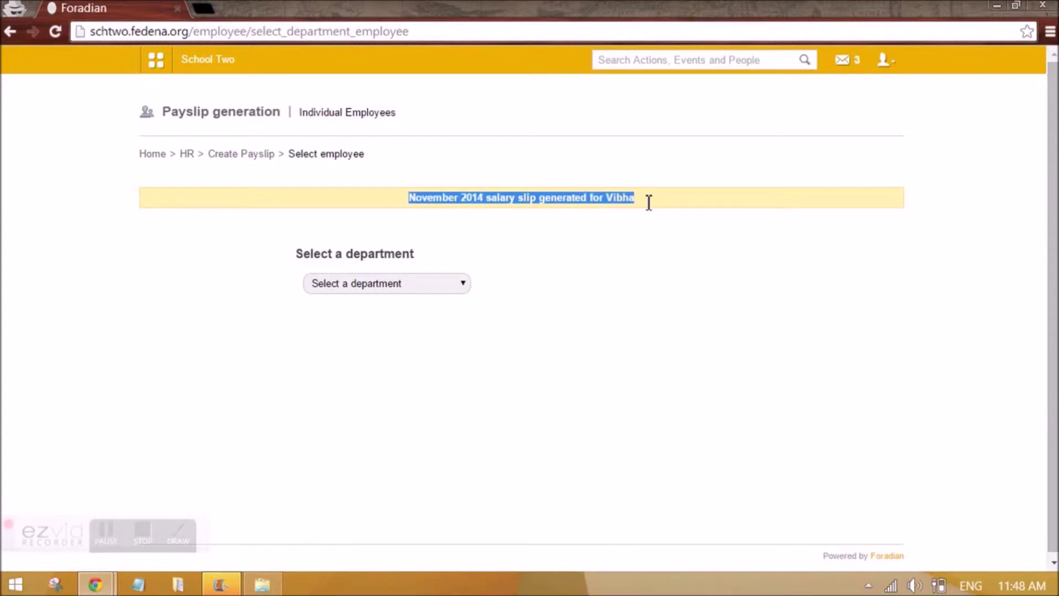
{"action": "left_click", "coordinate": [448, 201]}
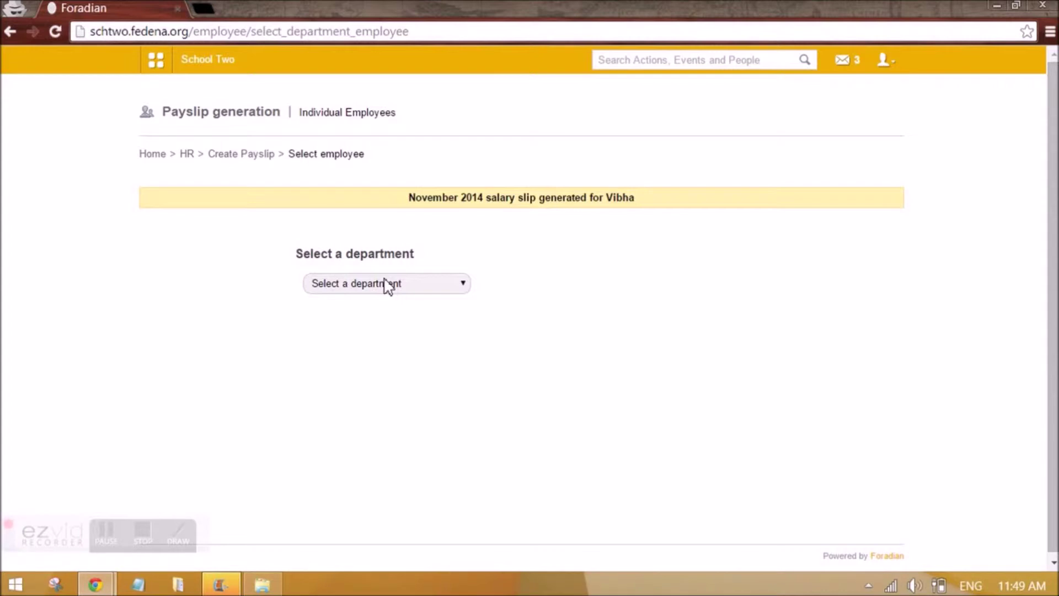
Go to the Finance module under Administration and open the department-wise View Payslip page.
{"action": "left_click", "coordinate": [155, 62]}
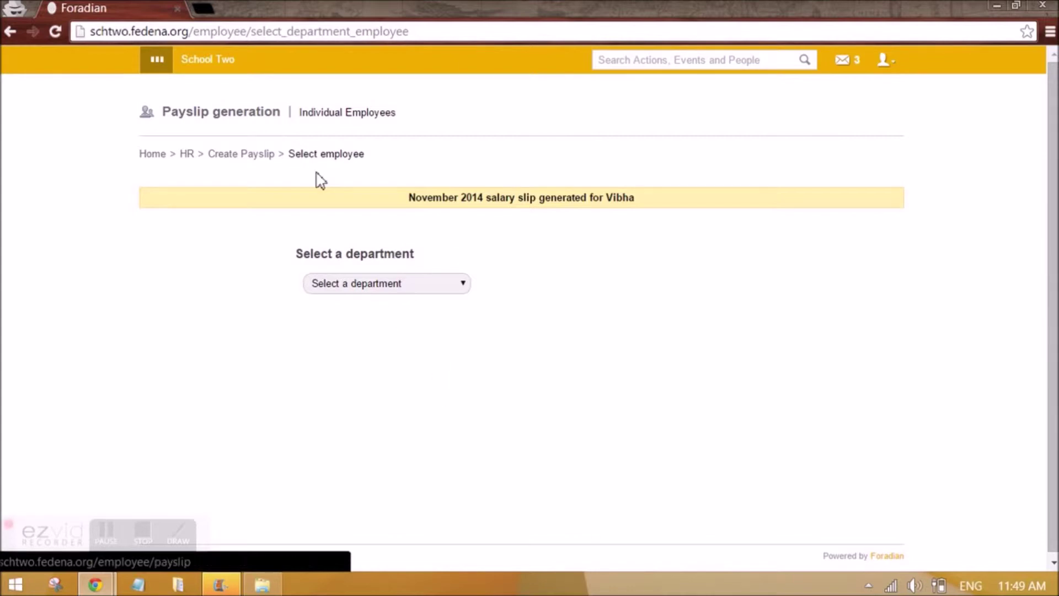
{"action": "left_click", "coordinate": [389, 229]}
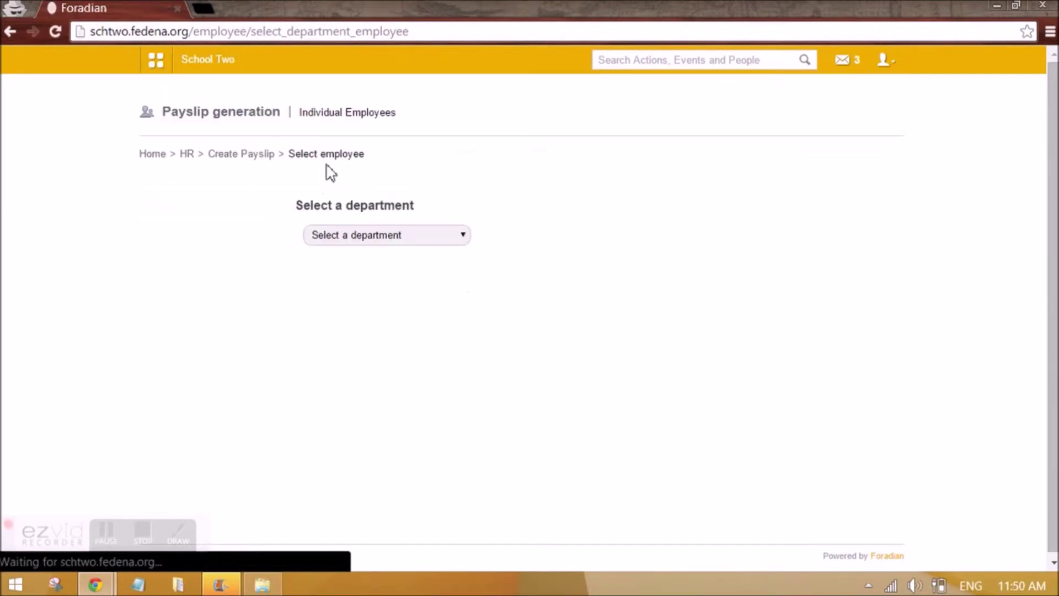
{"action": "left_click", "coordinate": [156, 59]}
{"action": "left_click", "coordinate": [558, 98]}
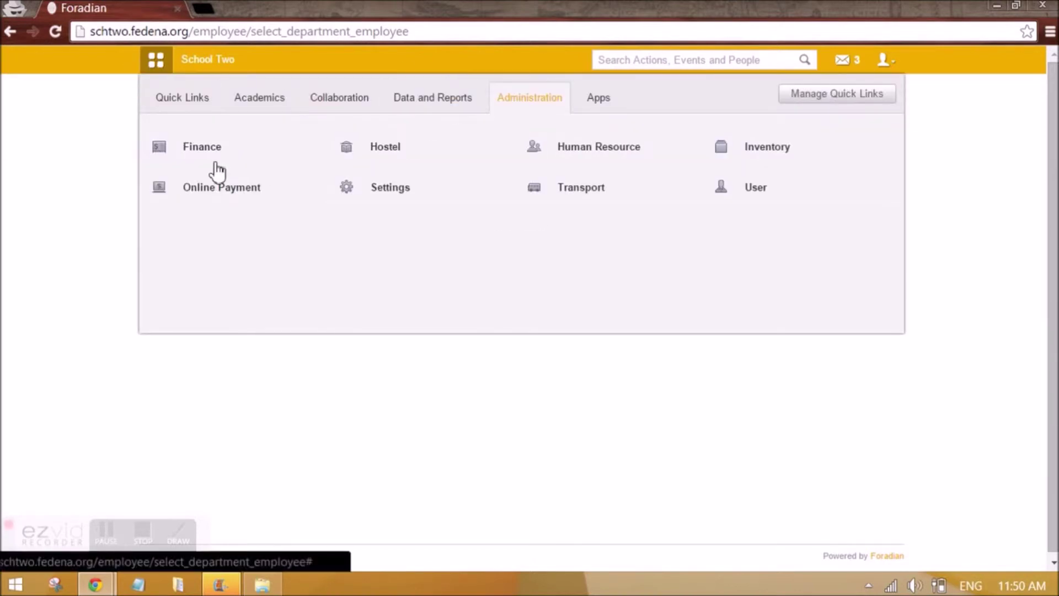
{"action": "left_click", "coordinate": [214, 167]}
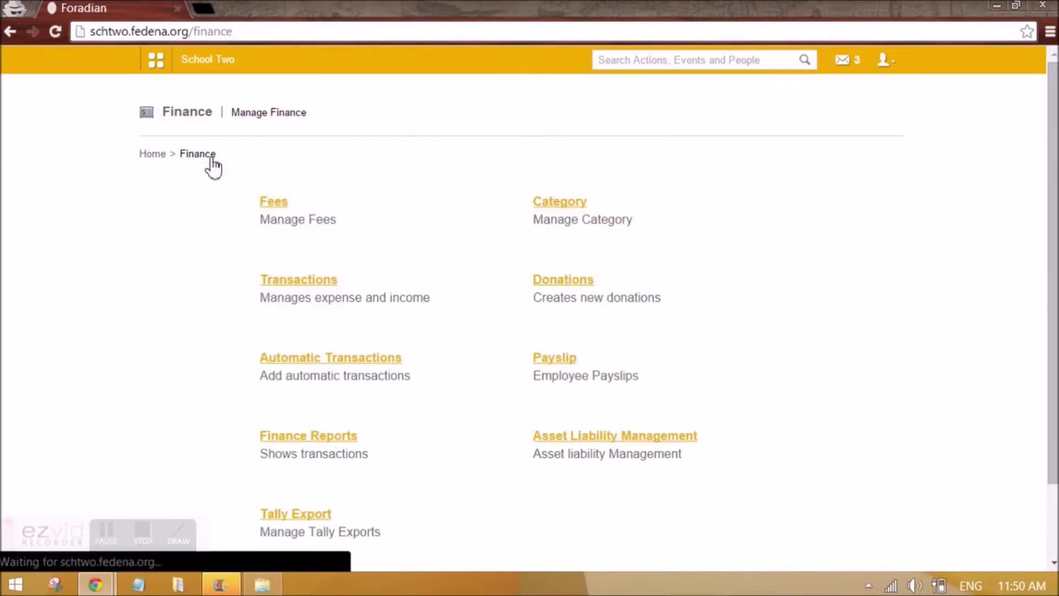
{"action": "left_click", "coordinate": [542, 364]}
{"action": "left_click", "coordinate": [316, 209]}
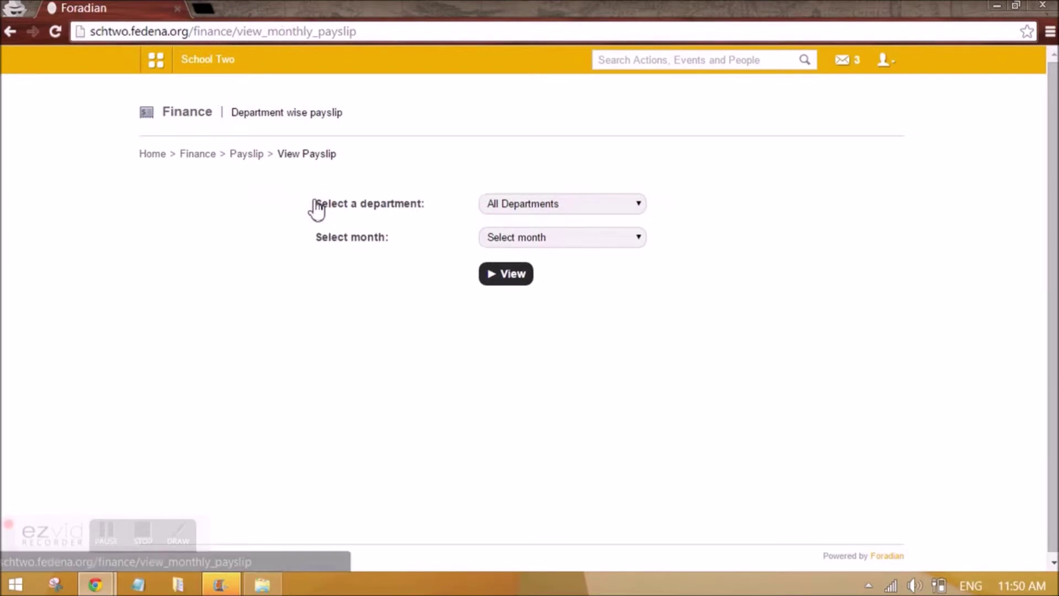
View the Biology department's payslips for a single month.
{"action": "left_click", "coordinate": [597, 206]}
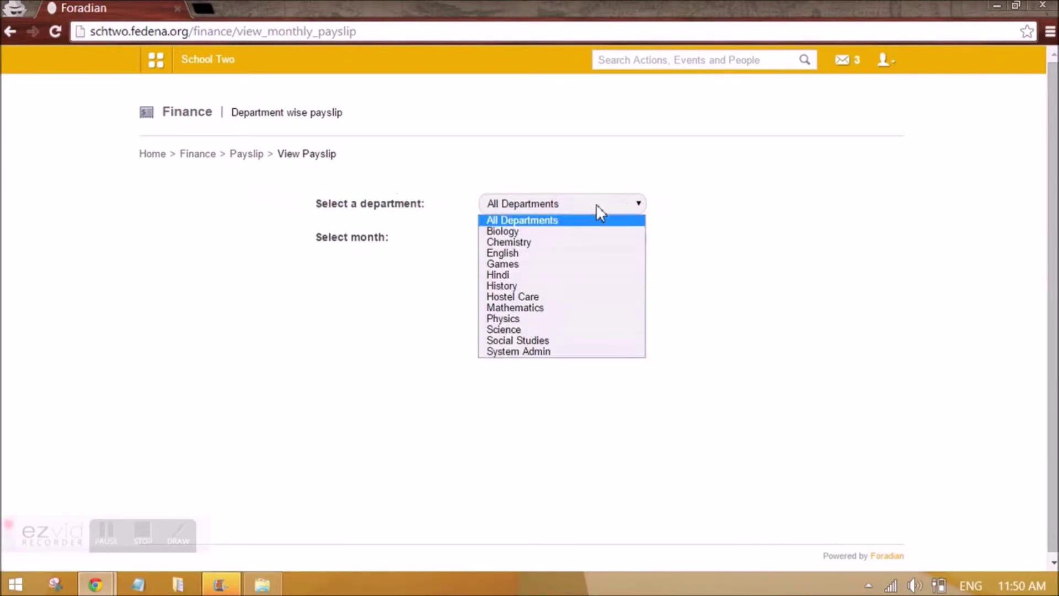
{"action": "left_click", "coordinate": [521, 231]}
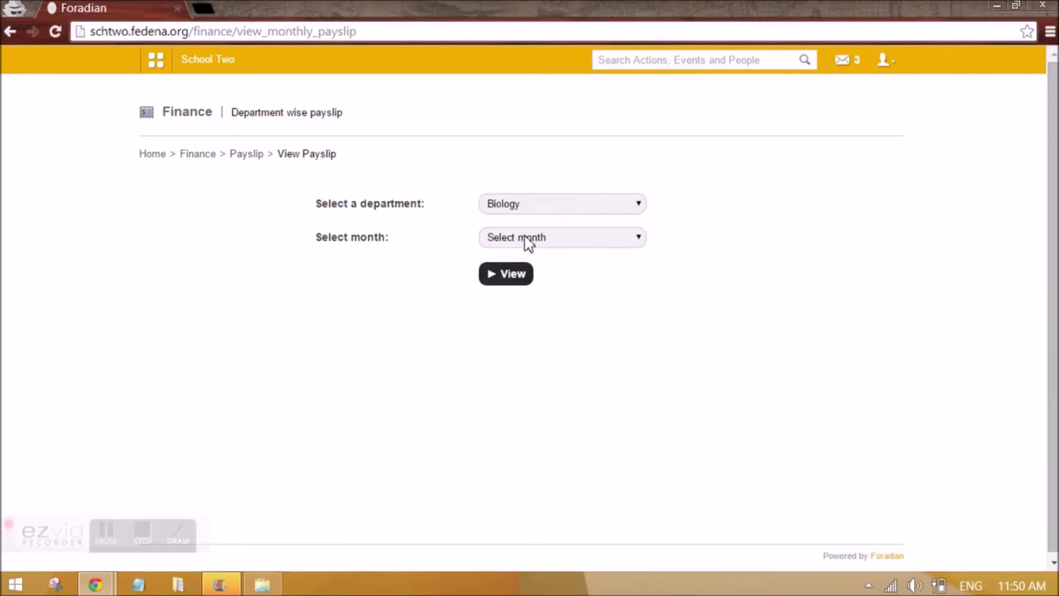
{"action": "left_click", "coordinate": [524, 242]}
{"action": "left_click", "coordinate": [525, 287]}
{"action": "left_click", "coordinate": [520, 281]}
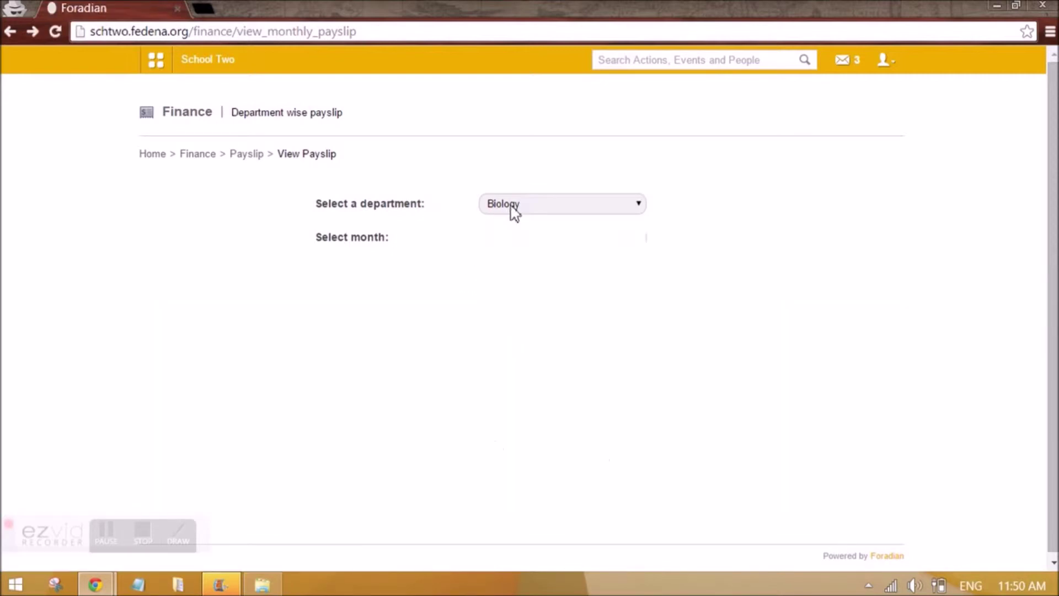
View the Chemistry department's payslips for November 2014.
{"action": "left_click", "coordinate": [513, 208]}
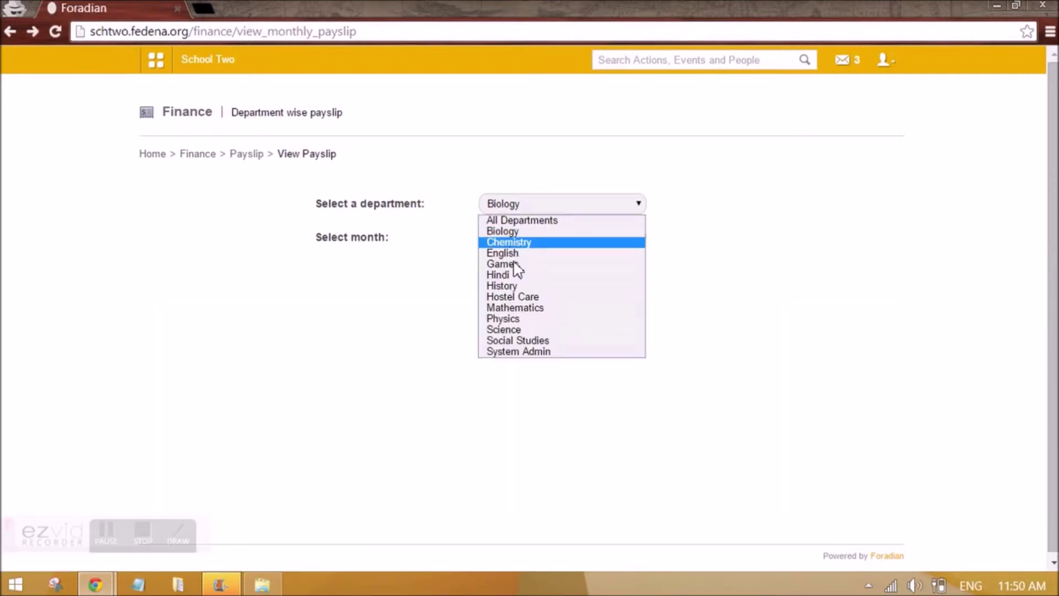
{"action": "left_click", "coordinate": [503, 236]}
{"action": "left_click", "coordinate": [507, 240]}
{"action": "left_click", "coordinate": [519, 287]}
{"action": "left_click", "coordinate": [506, 274]}
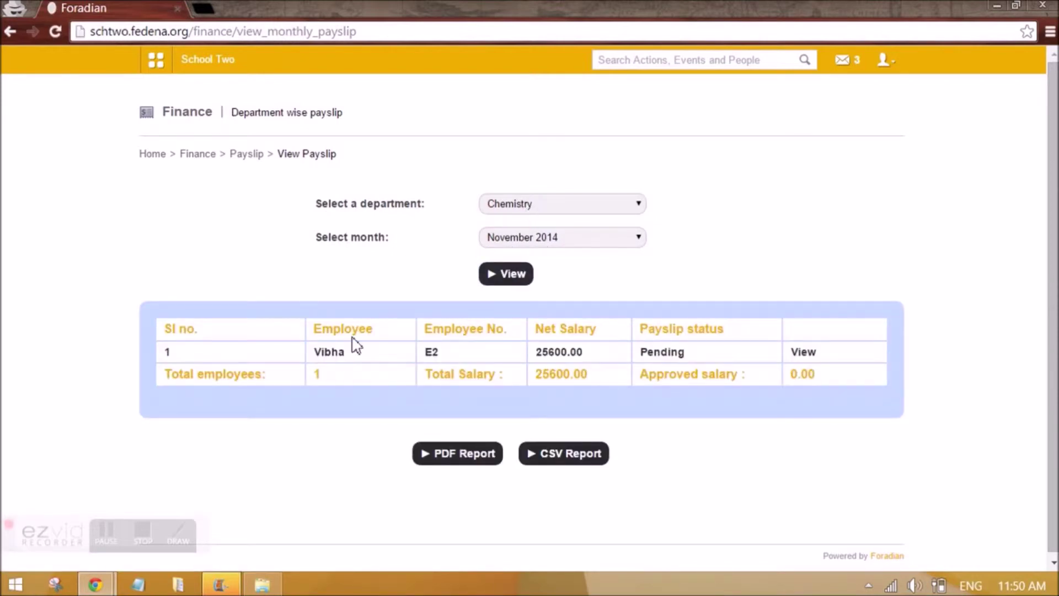
Open the listed Chemistry employee's payslip and examine its earnings, deductions and net salary.
{"action": "left_click_drag", "start_coordinate": [346, 353], "coordinate": [313, 353]}
{"action": "left_click", "coordinate": [811, 354]}
{"action": "scroll", "coordinate": [656, 329], "scroll_direction": "down", "scroll_amount": 4}
{"action": "scroll", "coordinate": [640, 334], "scroll_direction": "up", "scroll_amount": 3}
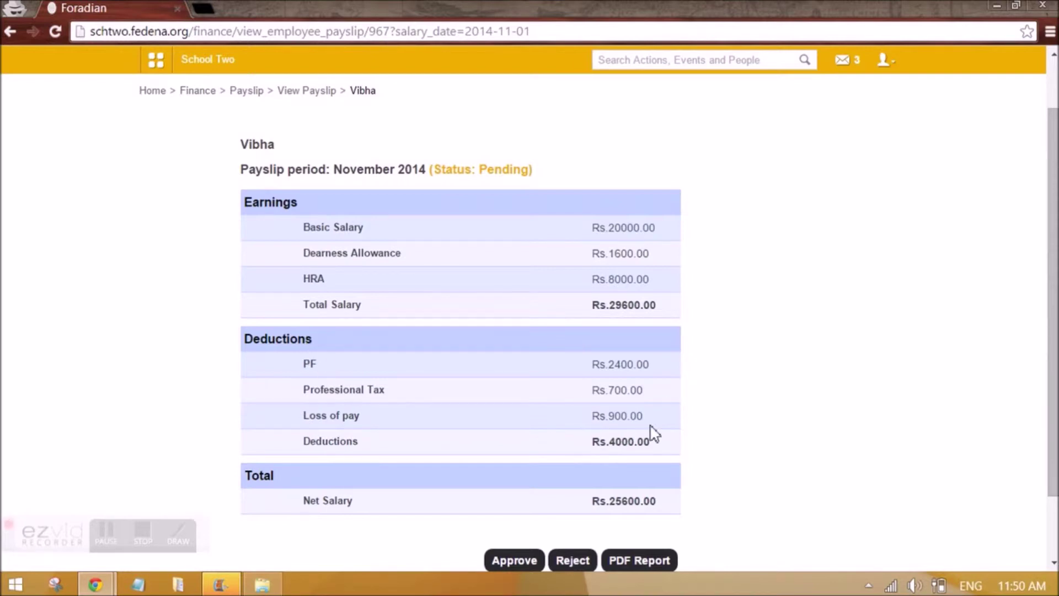
{"action": "scroll", "coordinate": [652, 433], "scroll_direction": "down", "scroll_amount": 2}
{"action": "scroll", "coordinate": [603, 336], "scroll_direction": "up", "scroll_amount": 2}
{"action": "scroll", "coordinate": [355, 267], "scroll_direction": "down", "scroll_amount": 2}
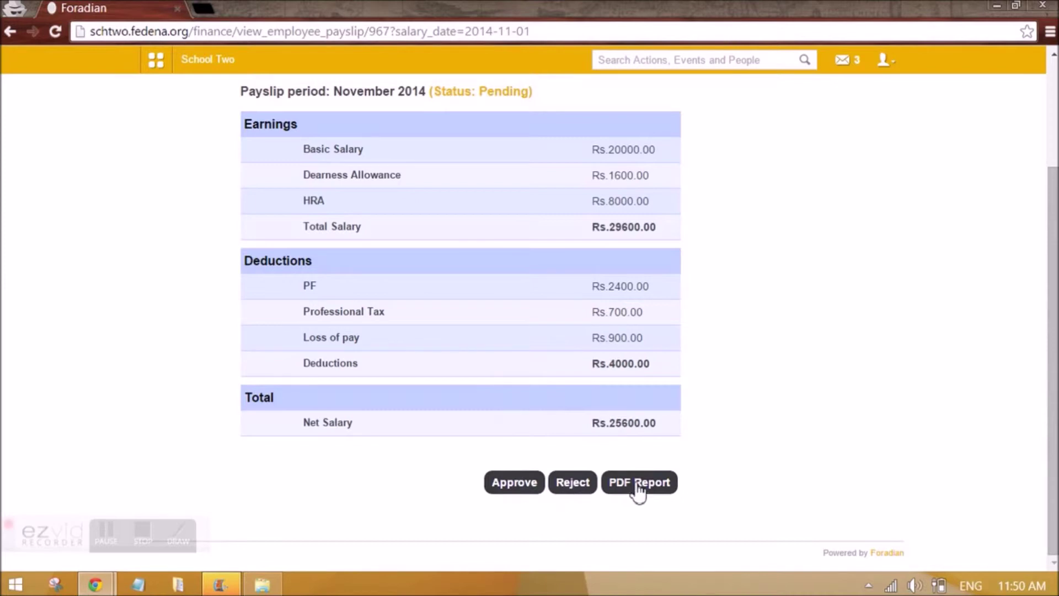
Reject the Chemistry employee's November 2014 payslip with the reason "change lop amount".
{"action": "left_click", "coordinate": [569, 489]}
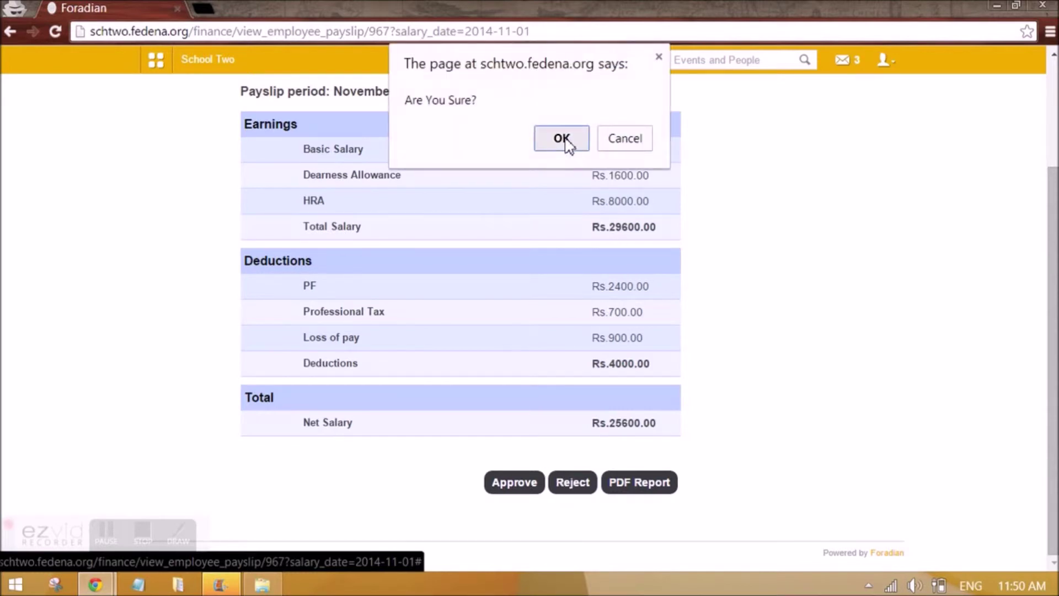
{"action": "left_click", "coordinate": [562, 138]}
{"action": "left_click", "coordinate": [520, 125]}
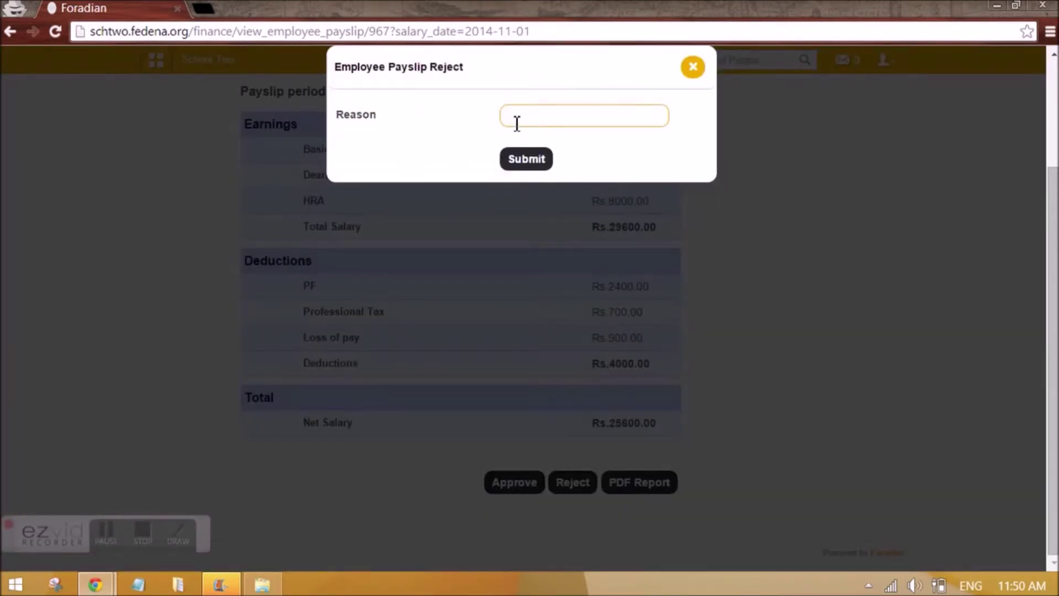
{"action": "type", "text": "cahnge"}
{"action": "key", "text": "BackSpace"}
{"action": "key", "text": "BackSpace"}
{"action": "key", "text": "BackSpace"}
{"action": "key", "text": "BackSpace"}
{"action": "key", "text": "BackSpace"}
{"action": "key", "text": "BackSpace"}
{"action": "type", "text": "hang "}
{"action": "type", "text": "lop amount"}
{"action": "left_click", "coordinate": [532, 117]}
{"action": "type", "text": "e"}
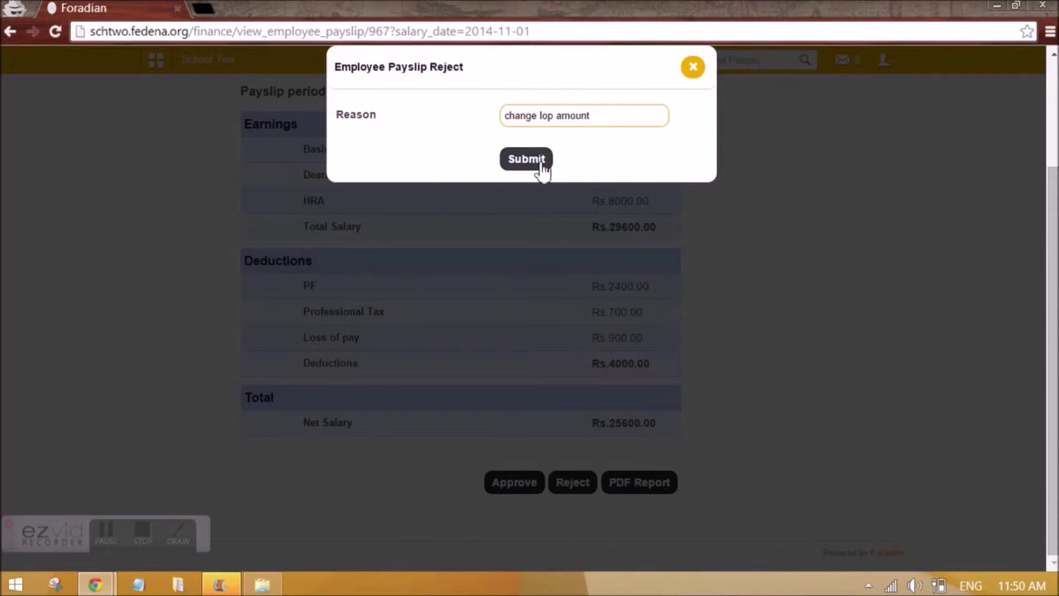
{"action": "left_click", "coordinate": [537, 166]}
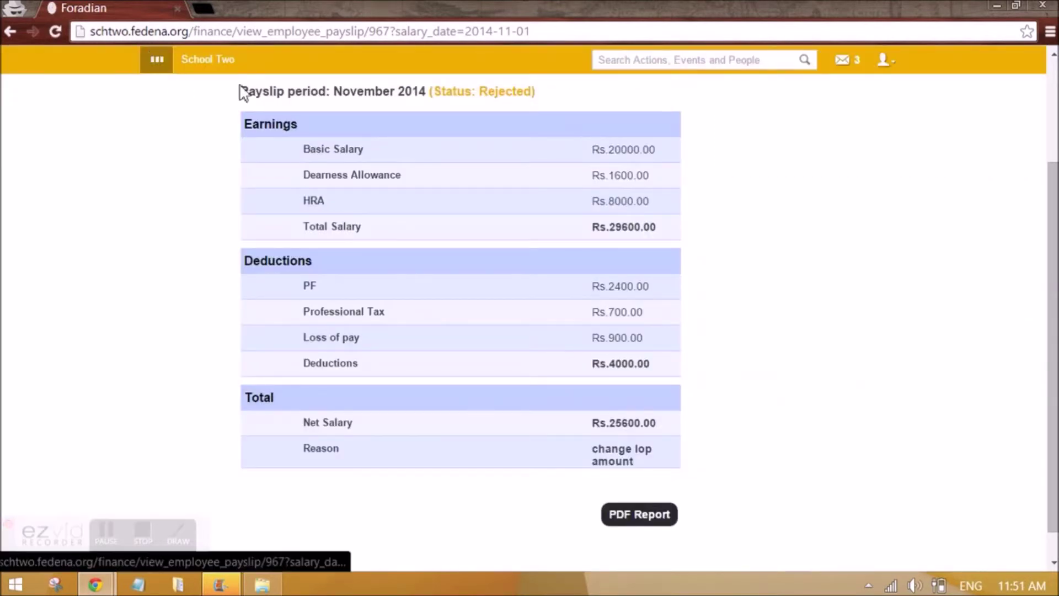
Go to Human Resource under Administration and open the Rejected Employee page of Create Payslip.
{"action": "left_click", "coordinate": [157, 59]}
{"action": "left_click", "coordinate": [539, 98]}
{"action": "left_click", "coordinate": [568, 147]}
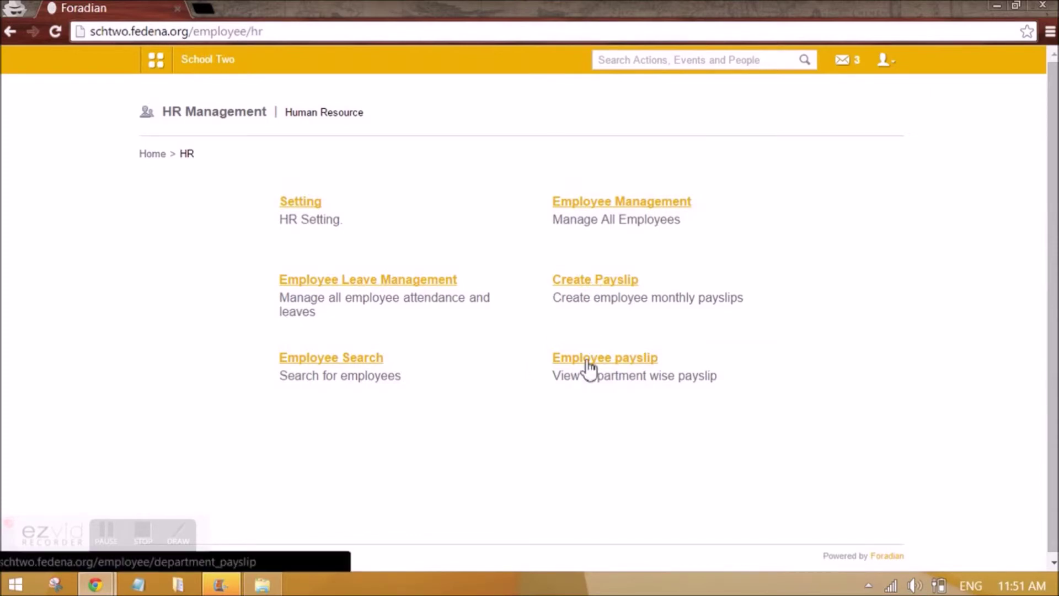
{"action": "left_click", "coordinate": [582, 280]}
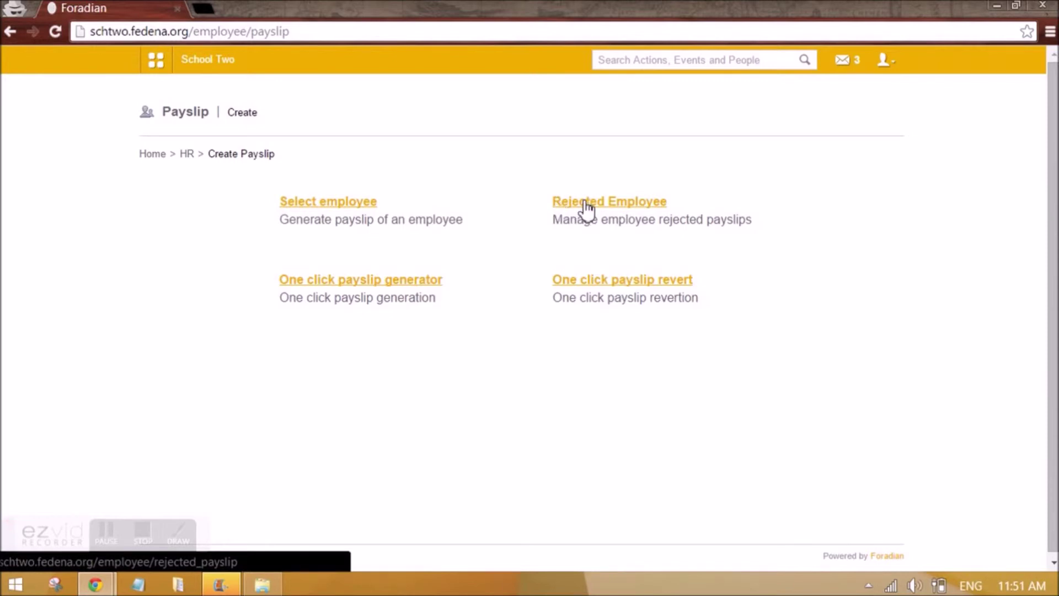
{"action": "left_click", "coordinate": [586, 203]}
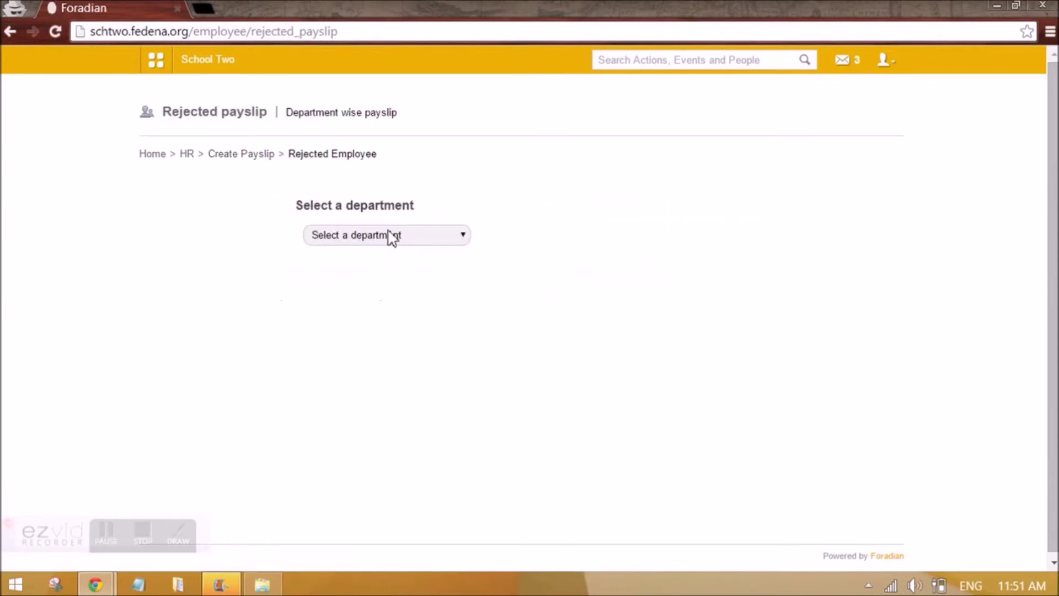
Open the Chemistry employee's rejected payslip for November 2014 and examine the rejection reason.
{"action": "left_click", "coordinate": [390, 234]}
{"action": "left_click", "coordinate": [373, 273]}
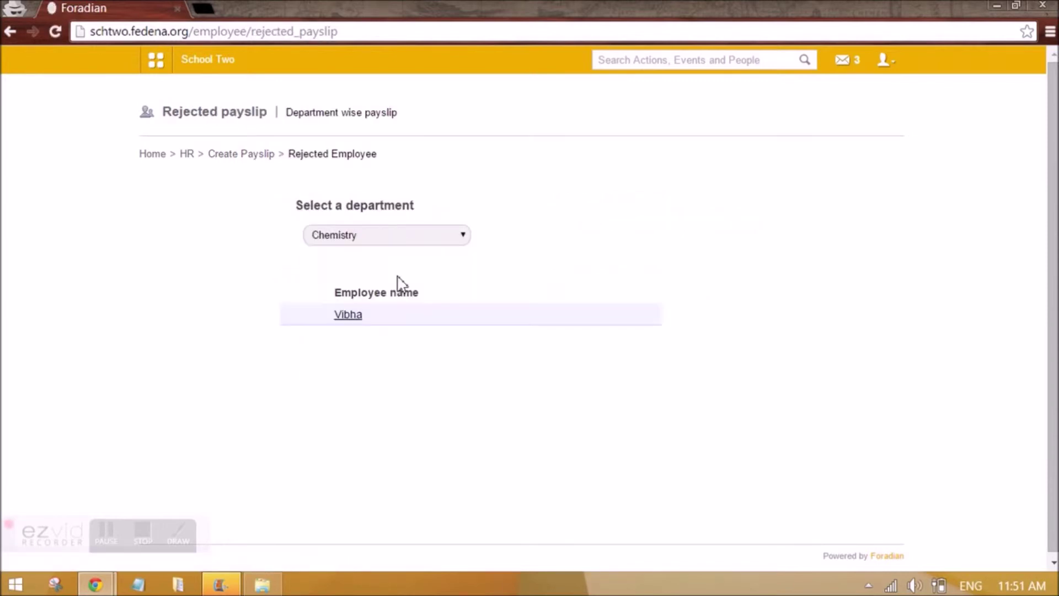
{"action": "left_click", "coordinate": [355, 322]}
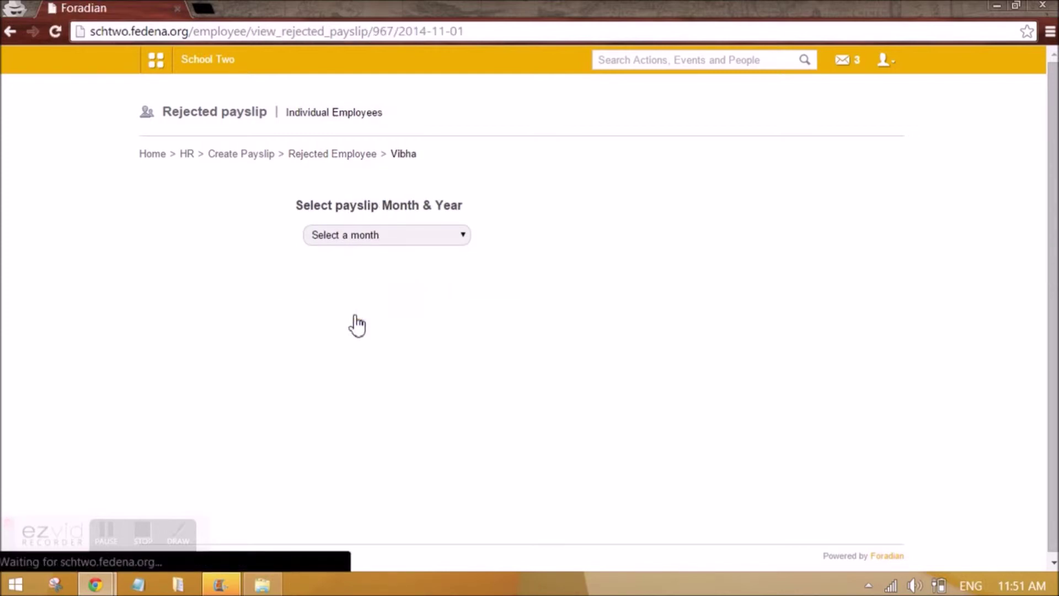
{"action": "left_click", "coordinate": [386, 235]}
{"action": "left_click", "coordinate": [374, 264]}
{"action": "scroll", "coordinate": [393, 405], "scroll_direction": "down", "scroll_amount": 4}
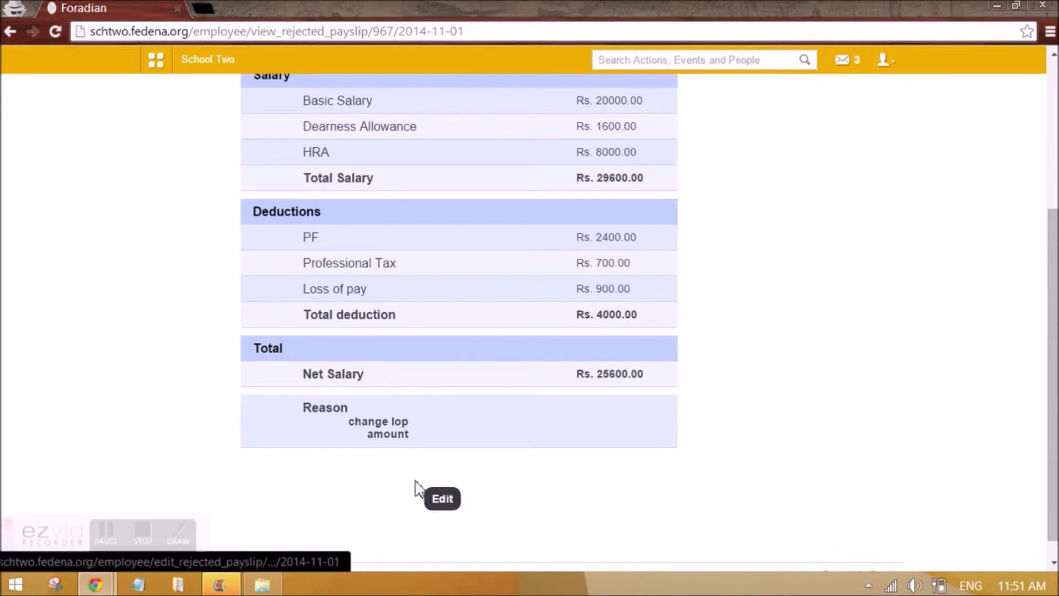
{"action": "left_click_drag", "start_coordinate": [308, 407], "coordinate": [422, 424]}
{"action": "left_click", "coordinate": [417, 433]}
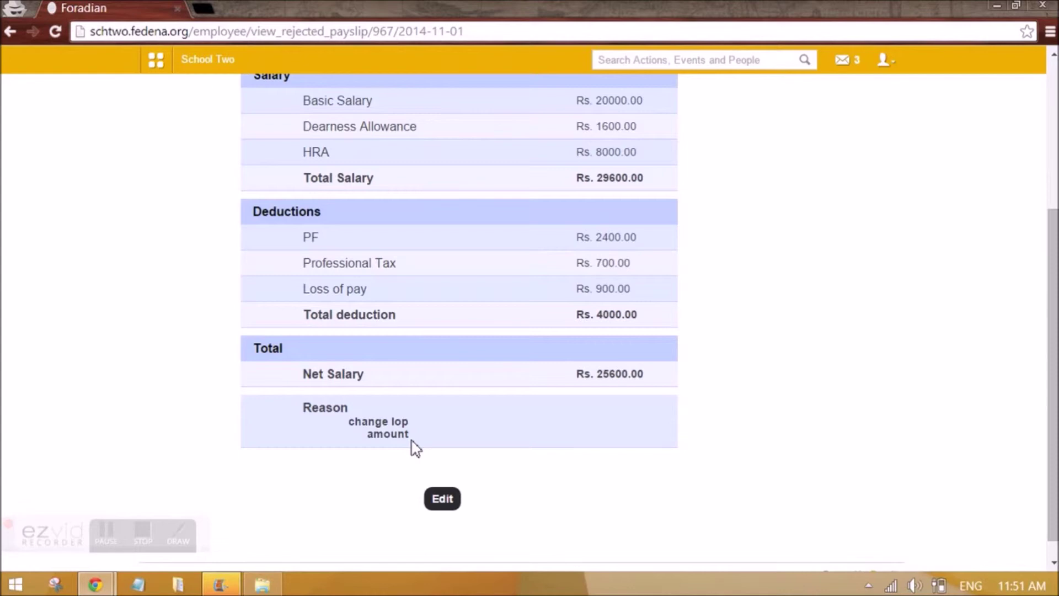
Edit the rejected payslip, set the Loss of pay deduction to 500, and create the payslip again.
{"action": "left_click", "coordinate": [441, 498]}
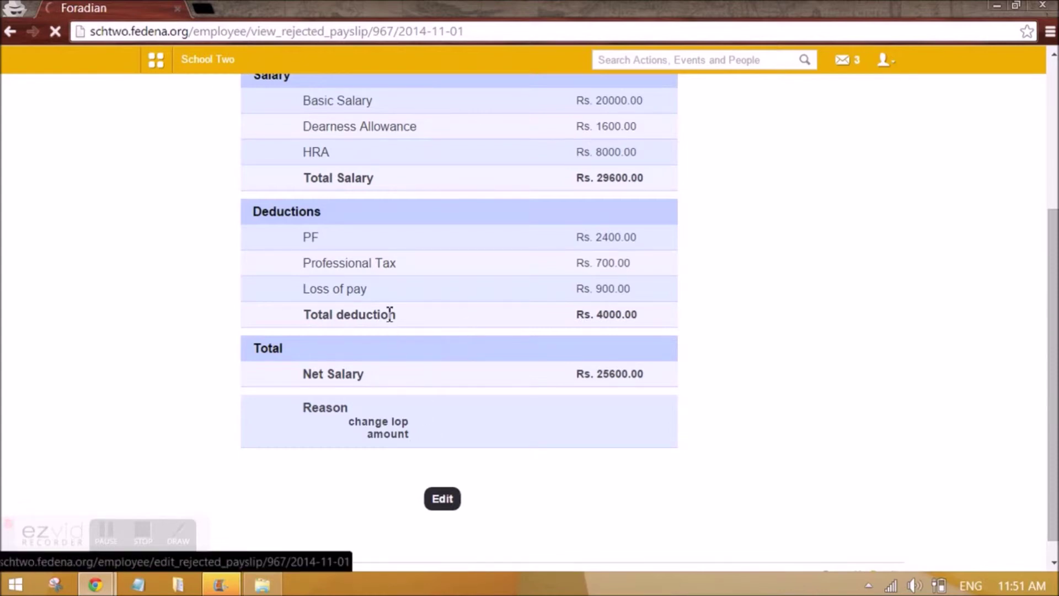
{"action": "scroll", "coordinate": [474, 261], "scroll_direction": "up", "scroll_amount": 1}
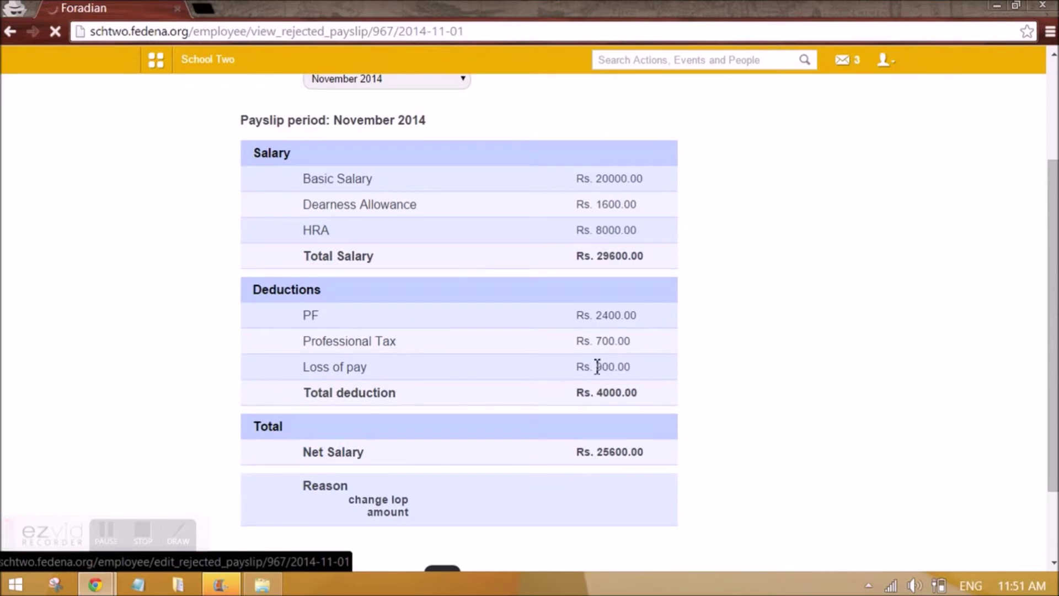
{"action": "scroll", "coordinate": [424, 418], "scroll_direction": "down", "scroll_amount": 1}
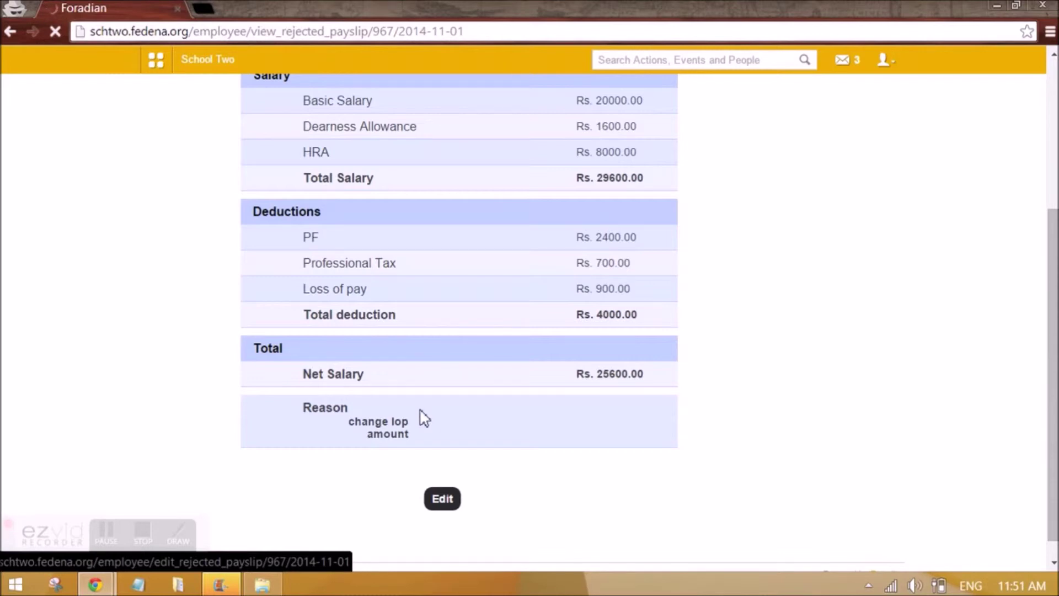
{"action": "scroll", "coordinate": [422, 418], "scroll_direction": "up", "scroll_amount": 3}
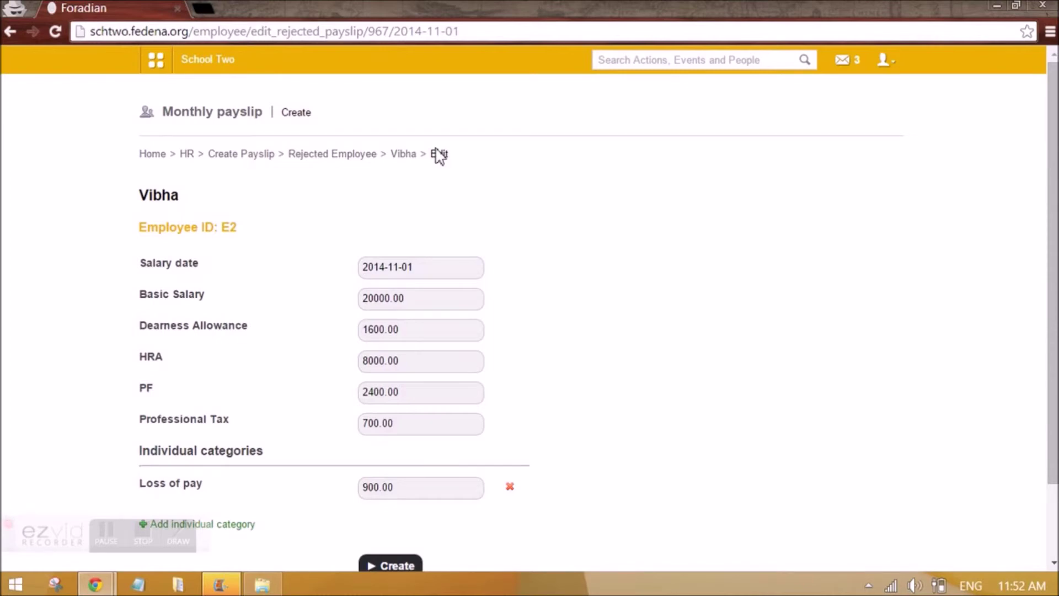
{"action": "scroll", "coordinate": [328, 307], "scroll_direction": "down", "scroll_amount": 3}
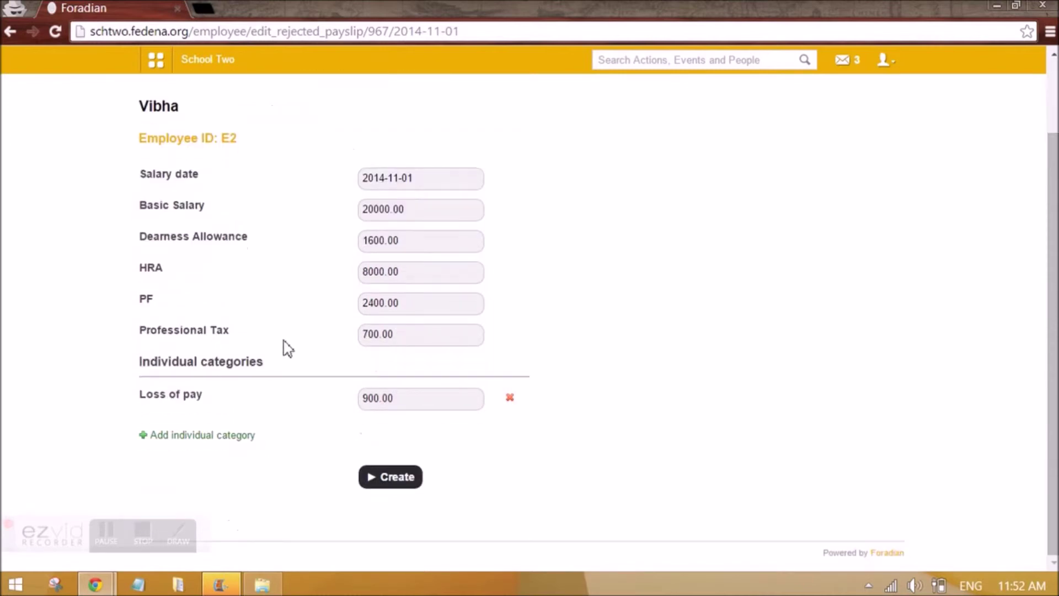
{"action": "type", "text": "500"}
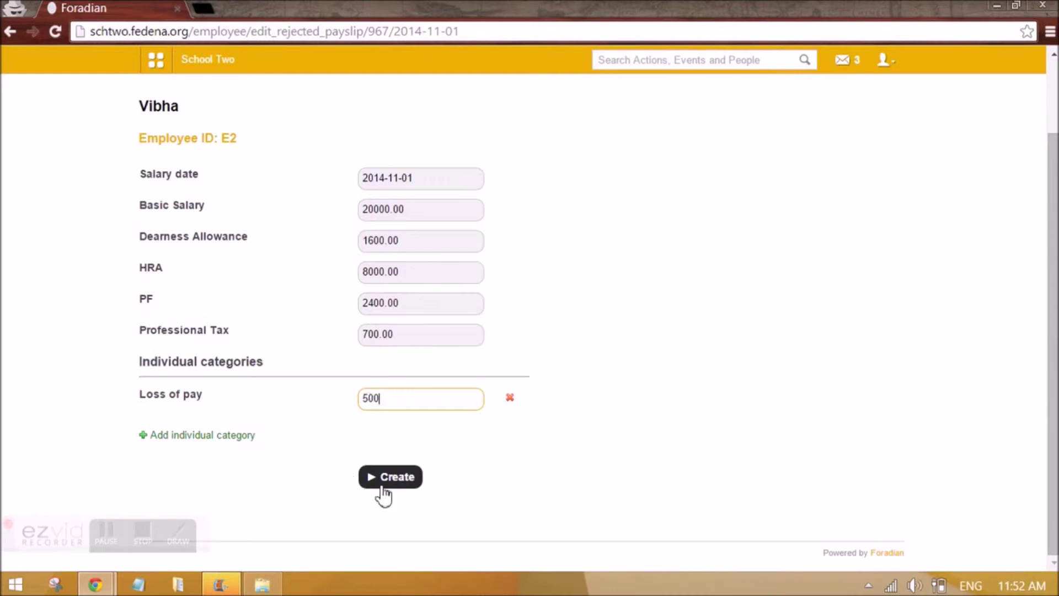
{"action": "left_click", "coordinate": [387, 477]}
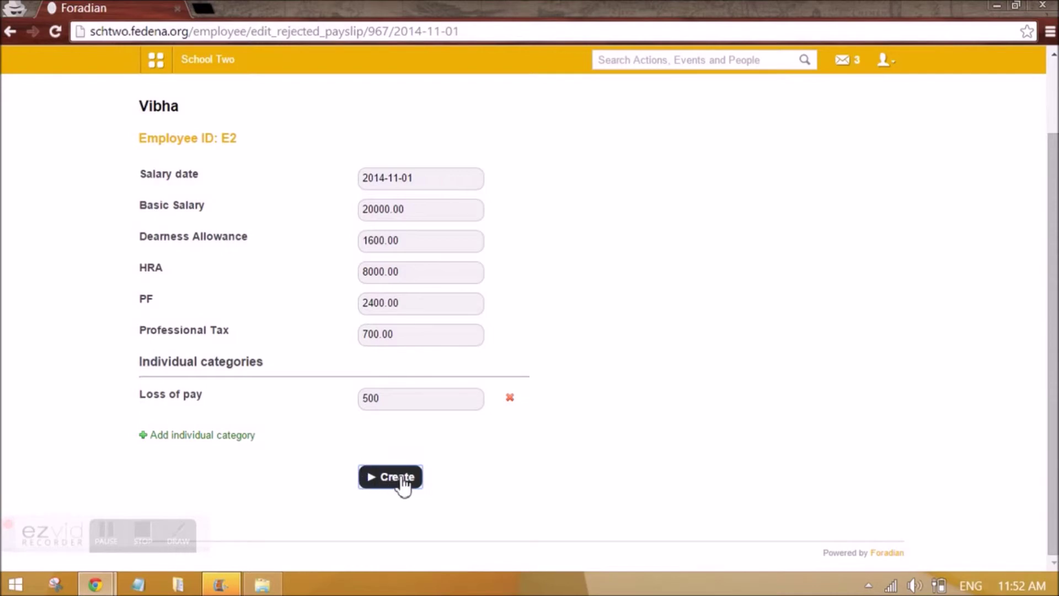
{"action": "scroll", "coordinate": [425, 479], "scroll_direction": "up", "scroll_amount": 2}
{"action": "scroll", "coordinate": [425, 478], "scroll_direction": "down", "scroll_amount": 2}
{"action": "scroll", "coordinate": [515, 463], "scroll_direction": "up", "scroll_amount": 2}
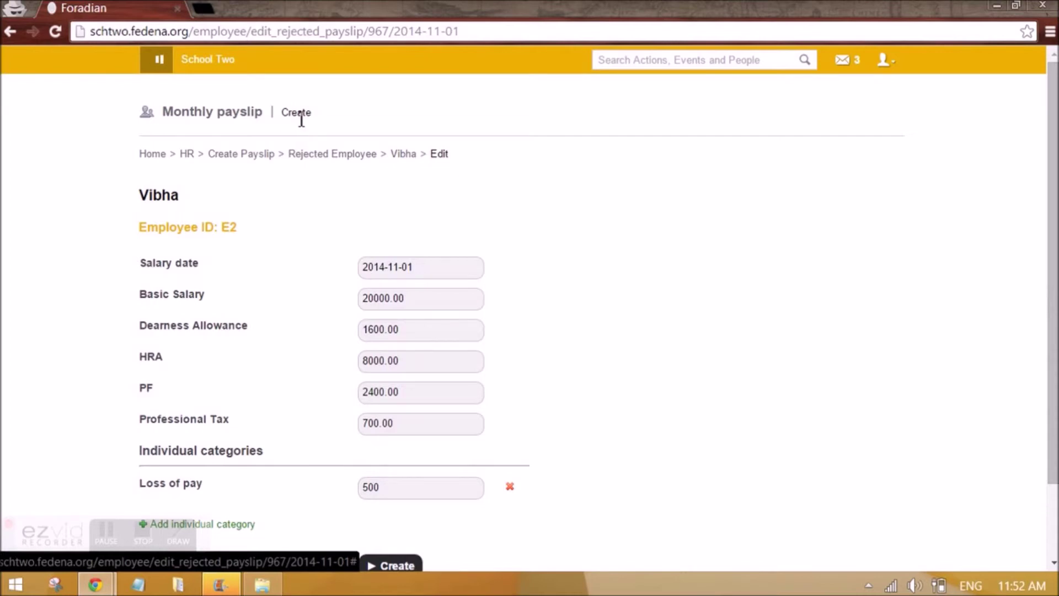
{"action": "scroll", "coordinate": [360, 238], "scroll_direction": "down", "scroll_amount": 2}
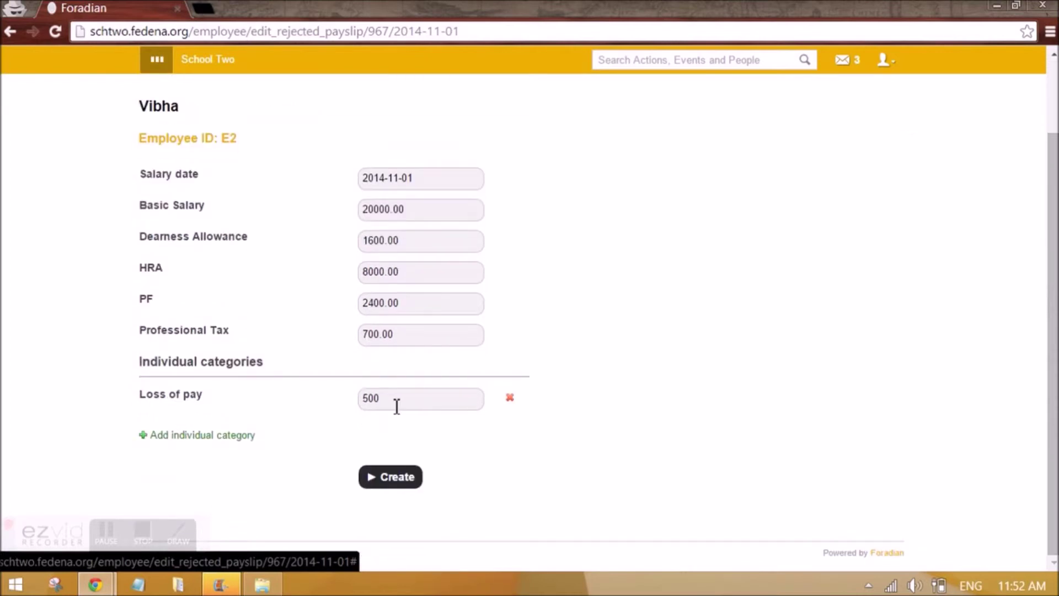
{"action": "scroll", "coordinate": [420, 307], "scroll_direction": "up", "scroll_amount": 2}
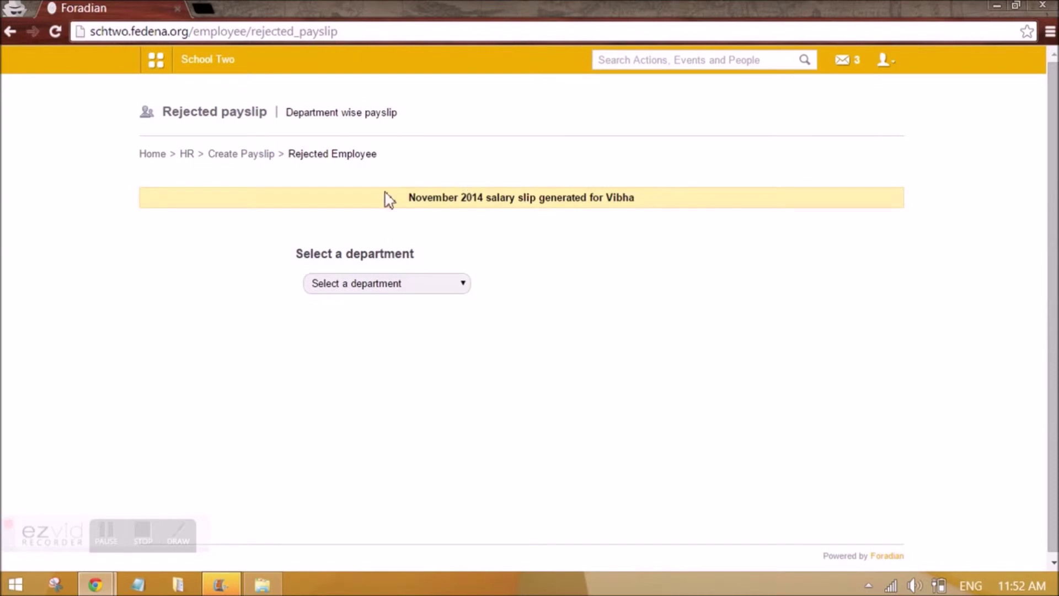
{"action": "left_click_drag", "start_coordinate": [433, 199], "coordinate": [287, 78]}
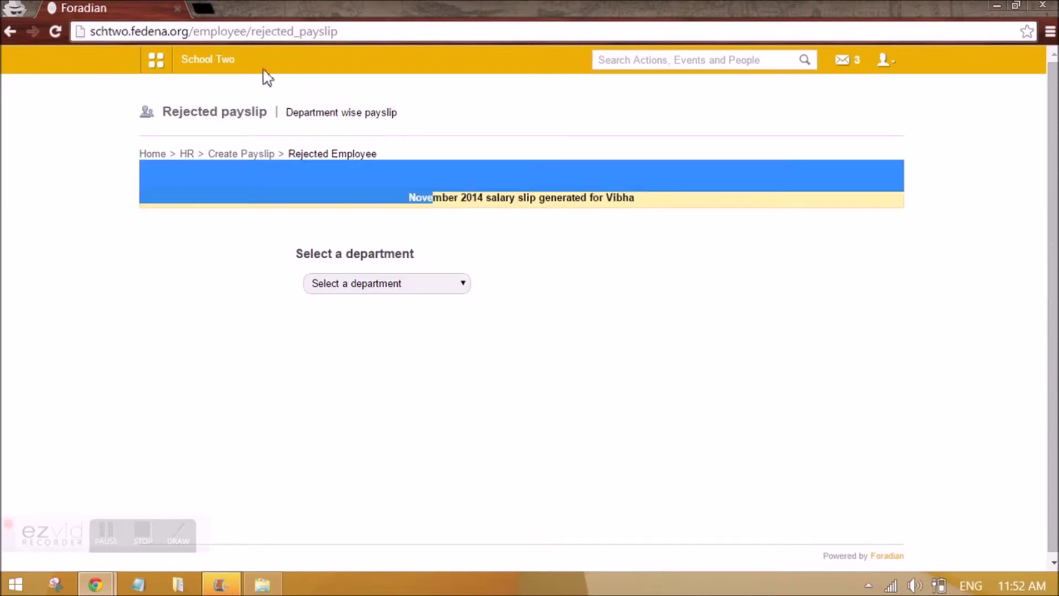
Return to the Finance module under Administration and open its View Payslip page.
{"action": "left_click", "coordinate": [155, 62]}
{"action": "left_click", "coordinate": [529, 109]}
{"action": "left_click", "coordinate": [250, 160]}
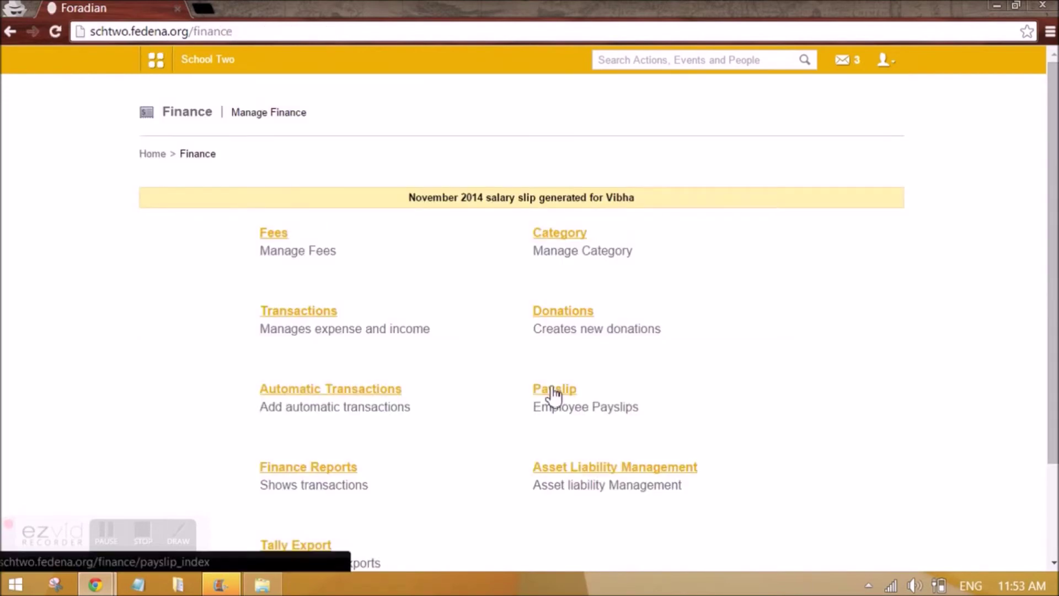
{"action": "left_click", "coordinate": [553, 392]}
{"action": "left_click", "coordinate": [304, 209]}
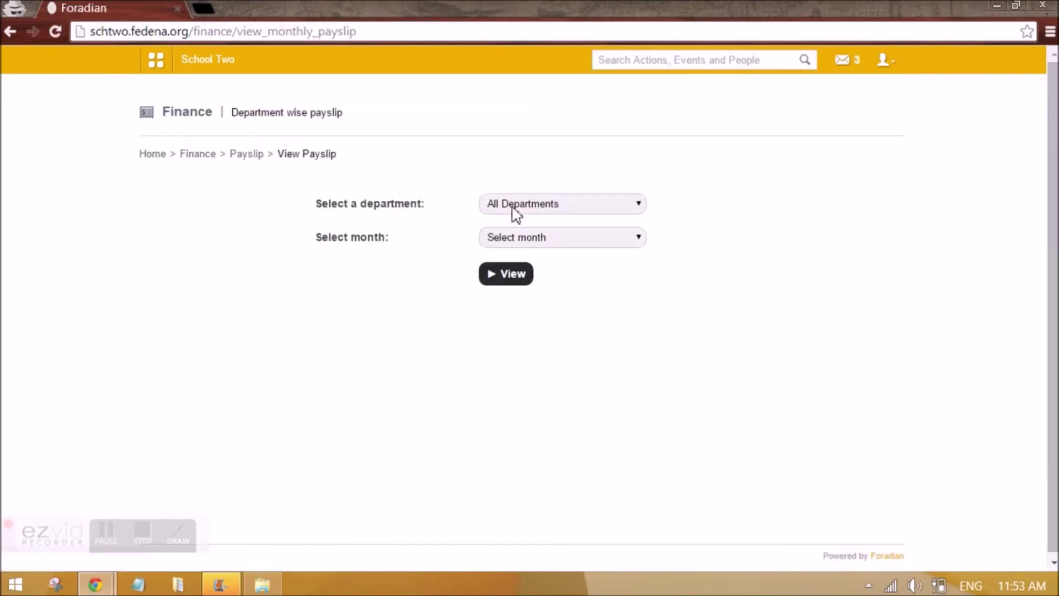
Display the Chemistry department's November 2014 payslips in Finance.
{"action": "left_click", "coordinate": [513, 205]}
{"action": "left_click", "coordinate": [524, 243]}
{"action": "left_click", "coordinate": [533, 241]}
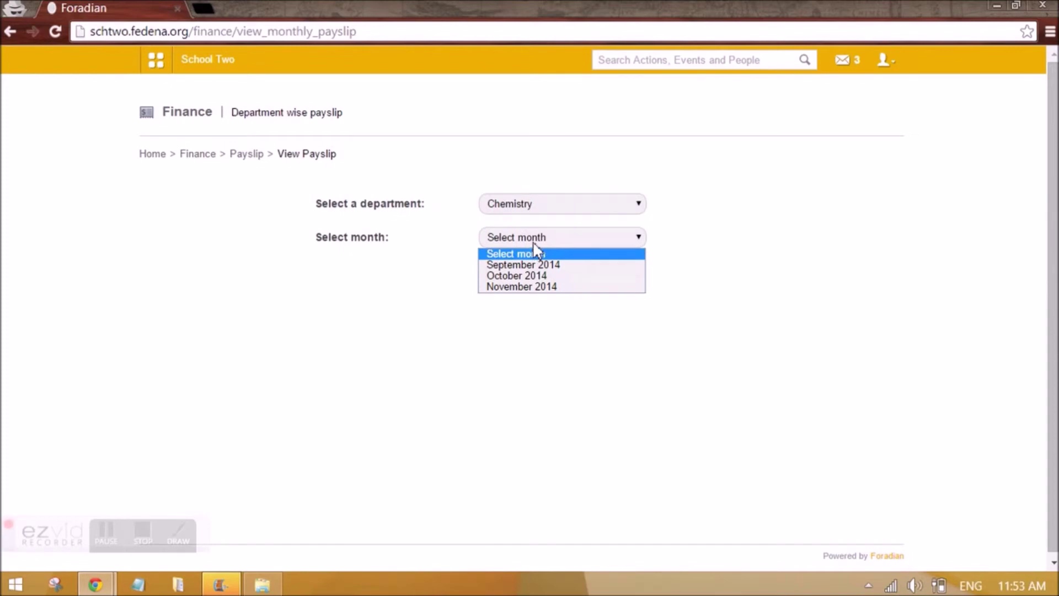
{"action": "left_click", "coordinate": [512, 286]}
{"action": "left_click", "coordinate": [506, 273]}
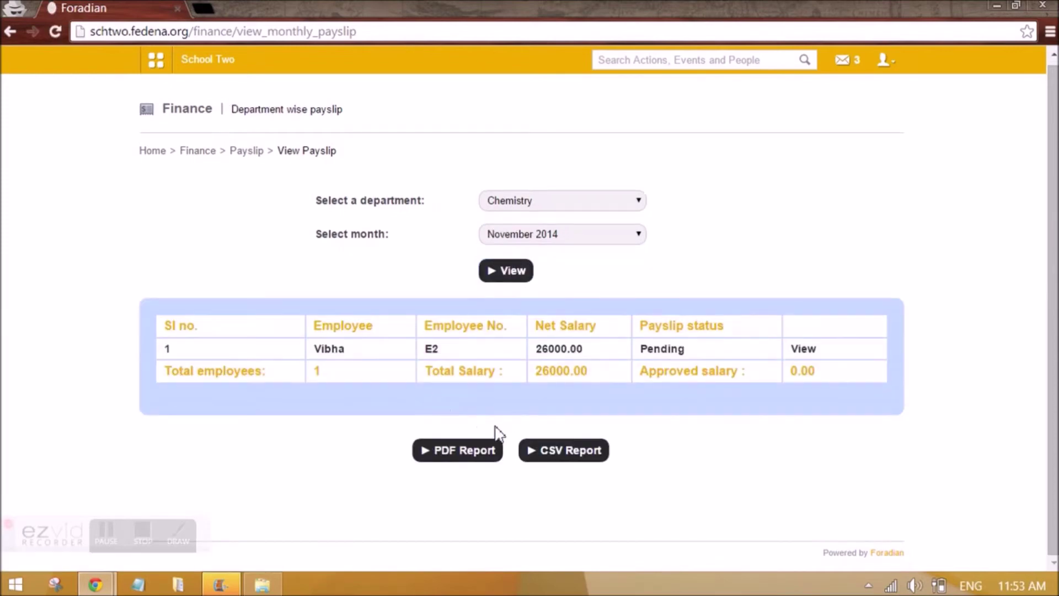
Open the Chemistry employee's pending payslip and approve it with the remark "correct".
{"action": "left_click", "coordinate": [800, 350]}
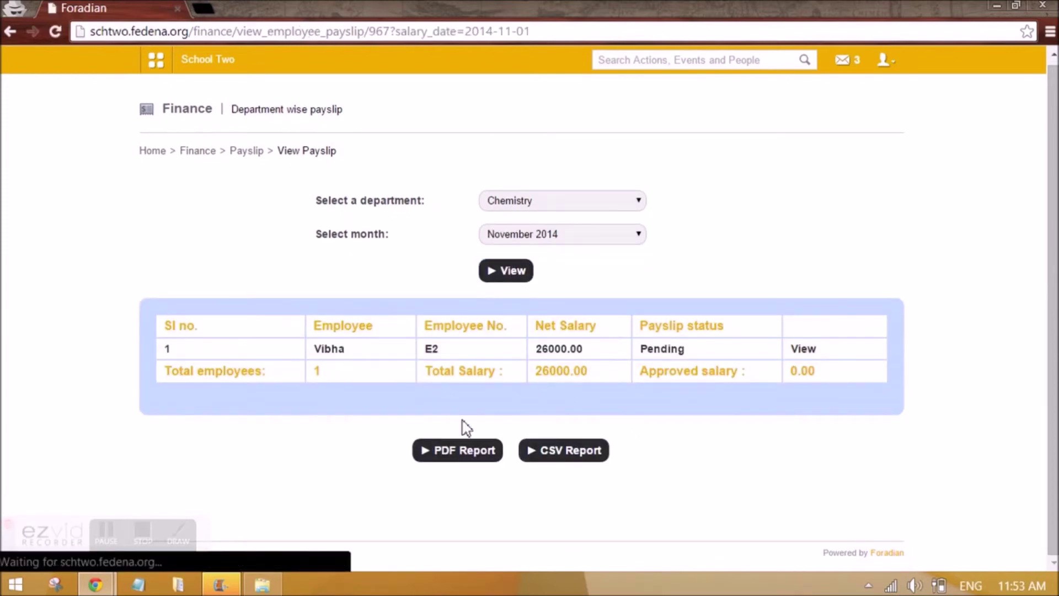
{"action": "left_click", "coordinate": [518, 487]}
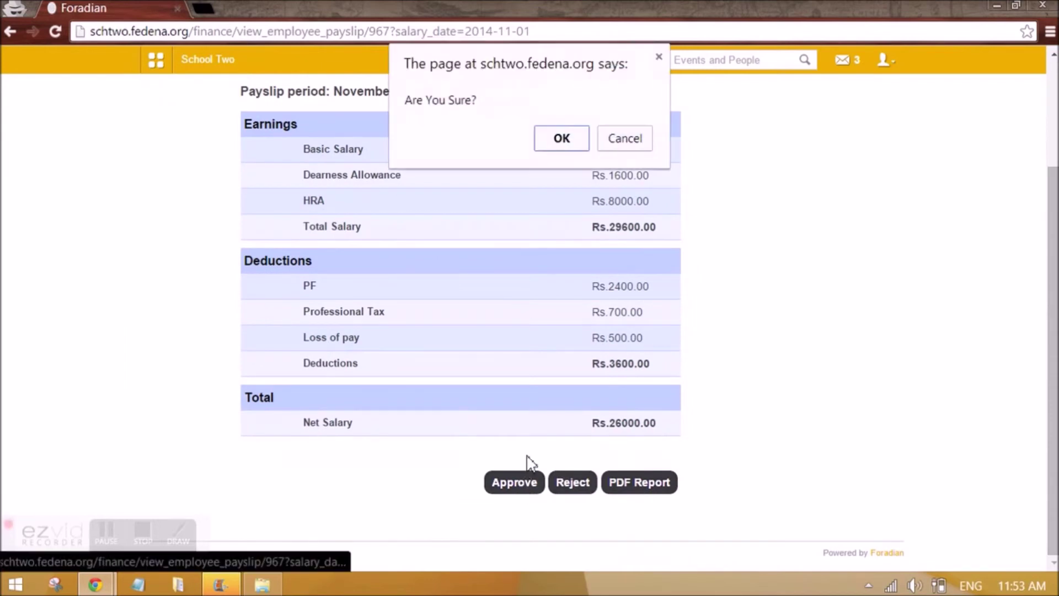
{"action": "left_click", "coordinate": [556, 140]}
{"action": "left_click", "coordinate": [535, 116]}
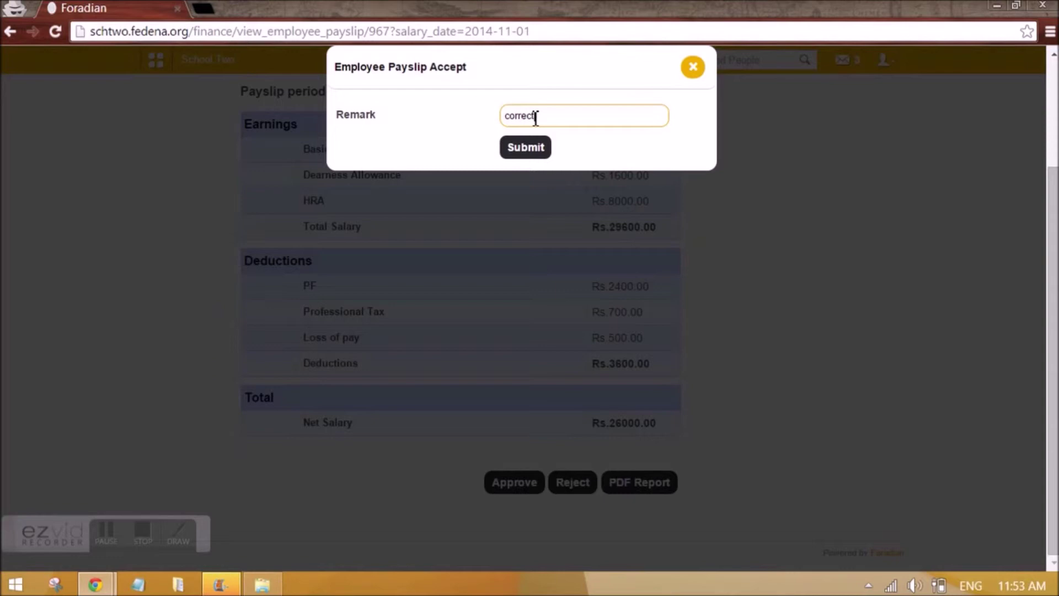
{"action": "left_click", "coordinate": [512, 152]}
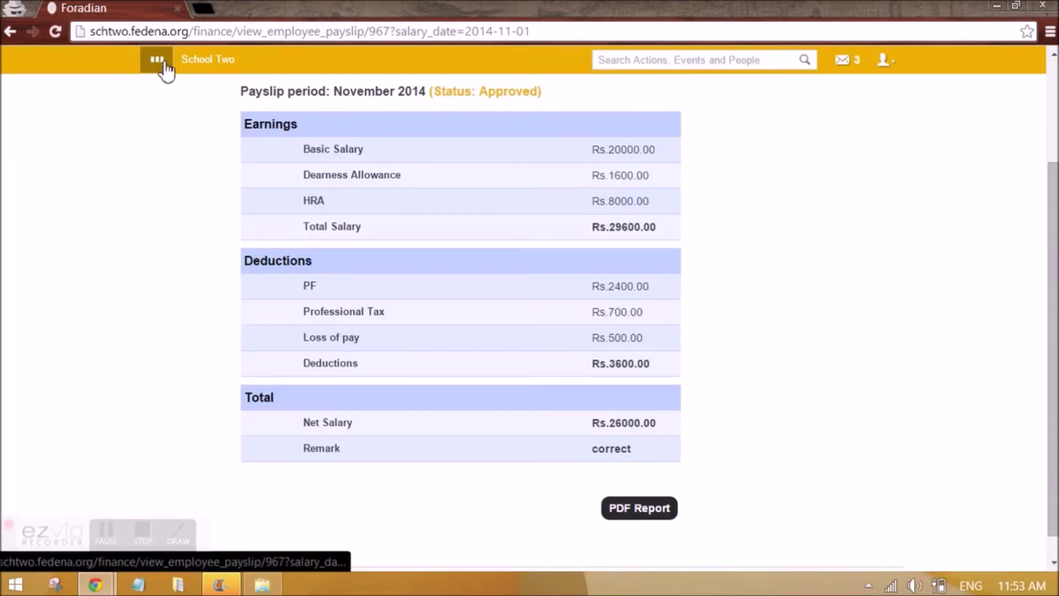
View the One click payslip generator under Create Payslip in Human Resource, and return to the HR Management page.
{"action": "left_click", "coordinate": [156, 60]}
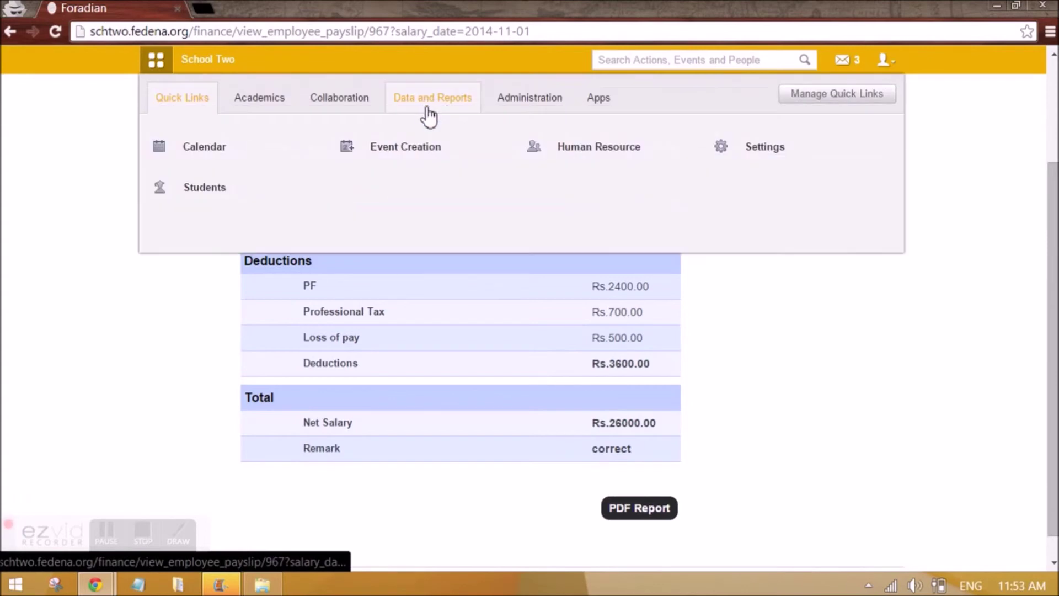
{"action": "left_click", "coordinate": [522, 102]}
{"action": "left_click", "coordinate": [562, 156]}
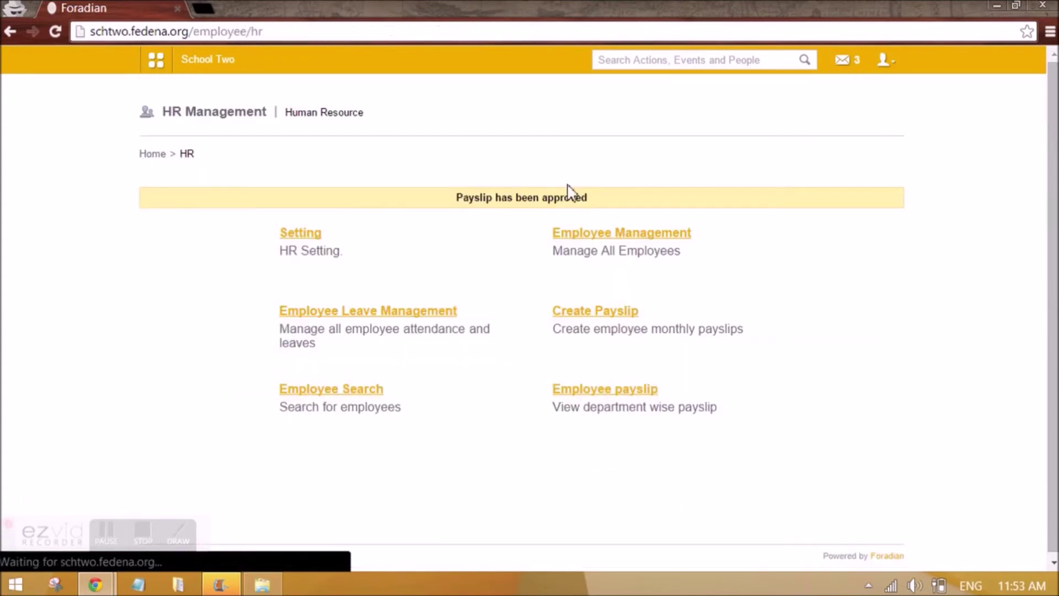
{"action": "left_click", "coordinate": [589, 314]}
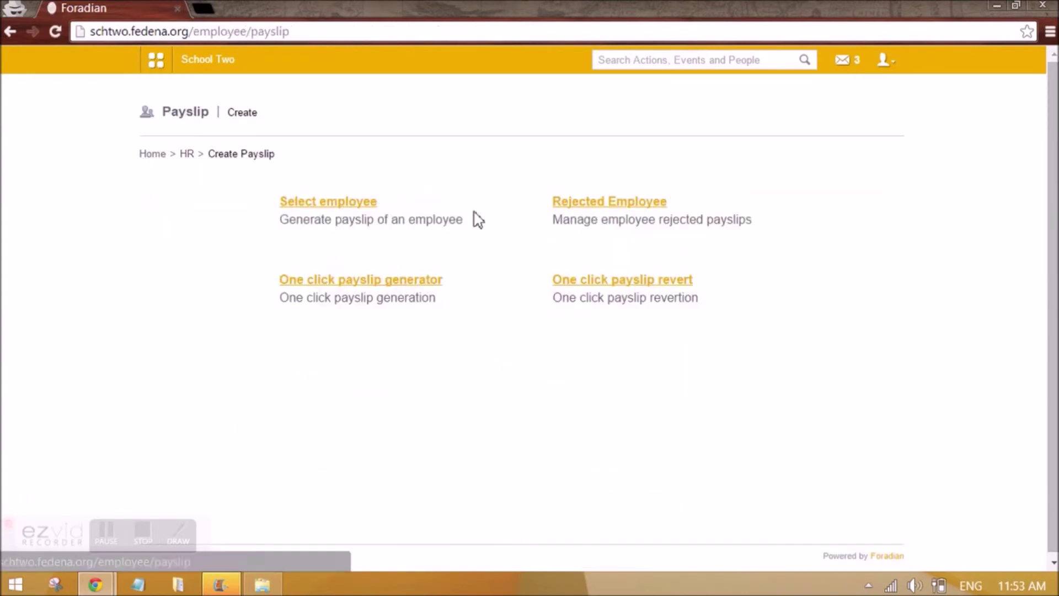
{"action": "left_click", "coordinate": [411, 283]}
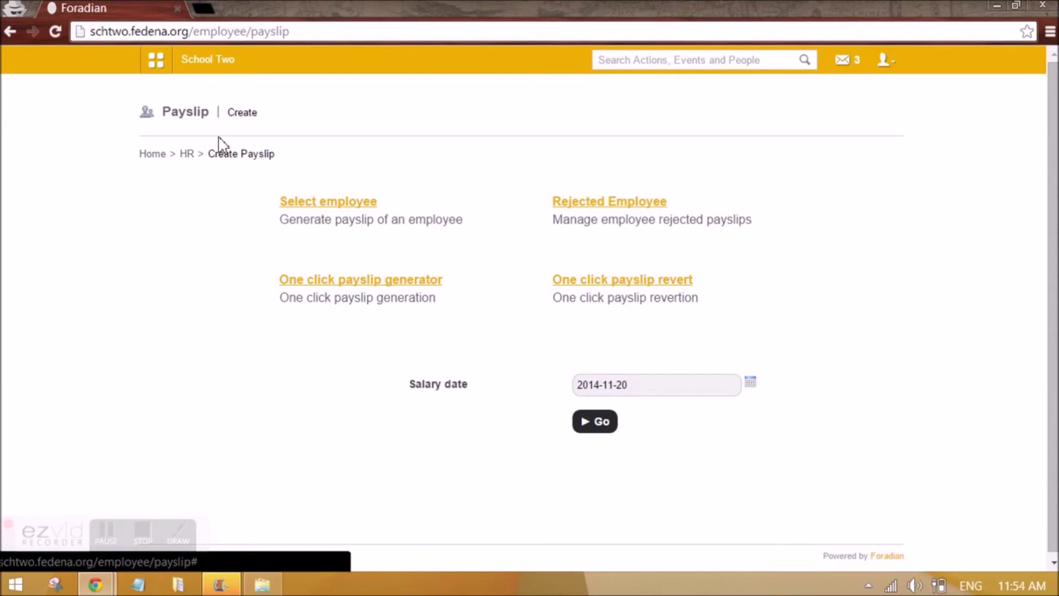
{"action": "left_click", "coordinate": [186, 155]}
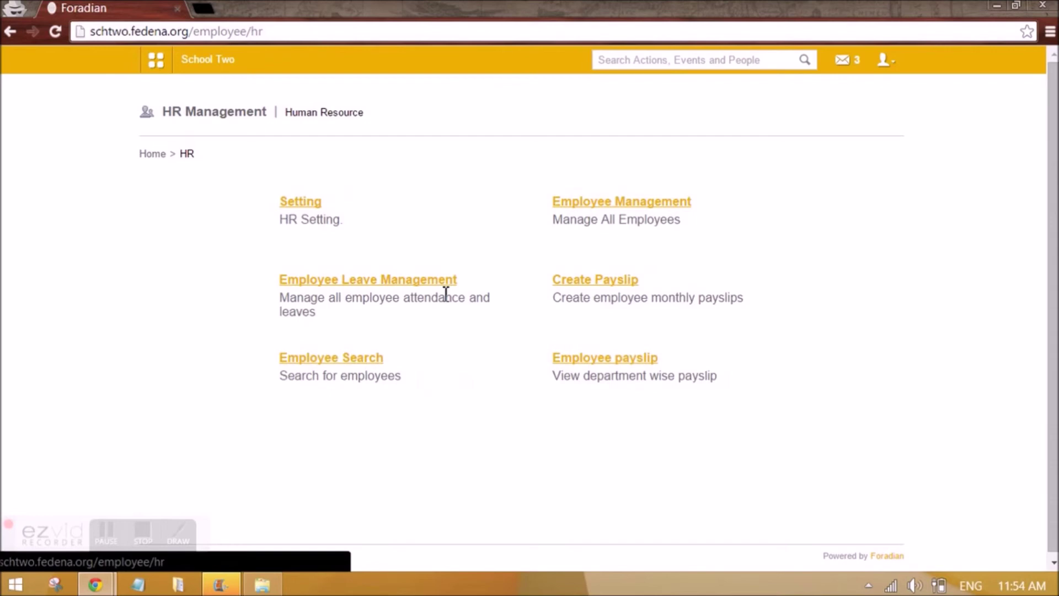
Open One click approve payslip in the Finance module's Payslip section and choose November 2014 as the salary month.
{"action": "left_click", "coordinate": [607, 281]}
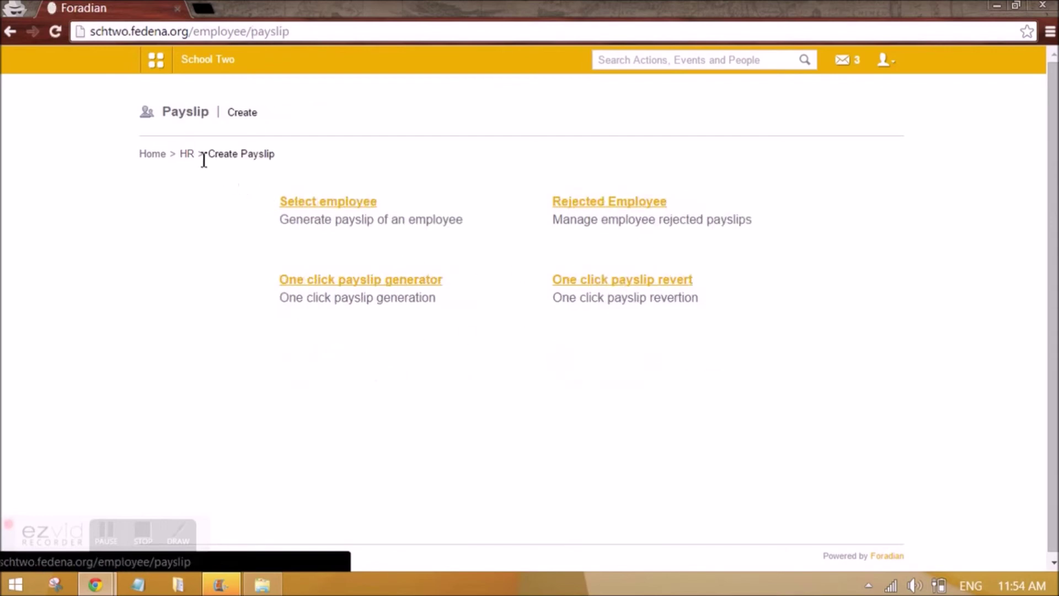
{"action": "left_click", "coordinate": [156, 60]}
{"action": "left_click", "coordinate": [561, 107]}
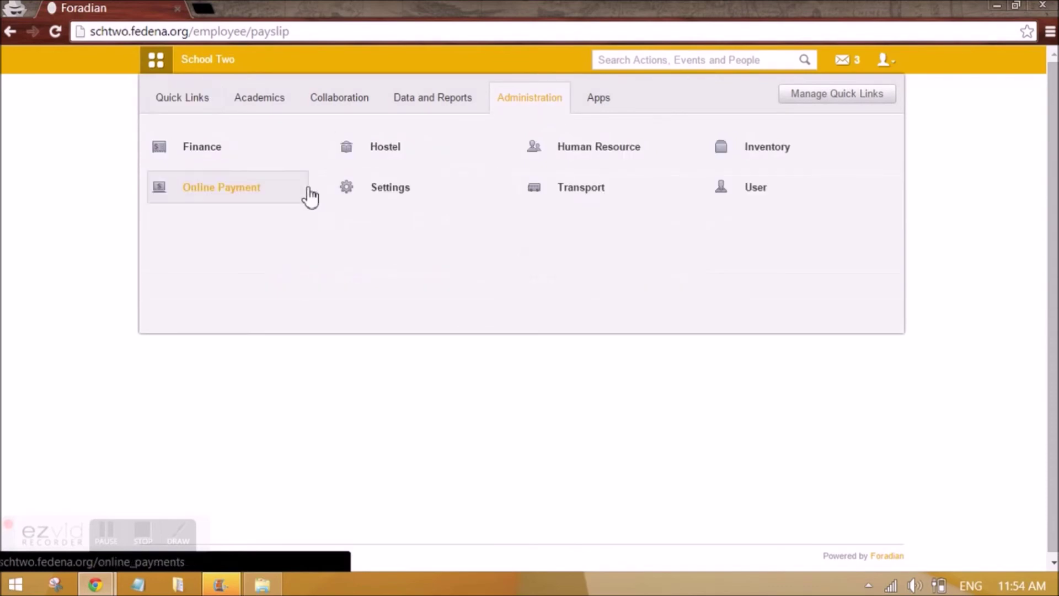
{"action": "left_click", "coordinate": [226, 150]}
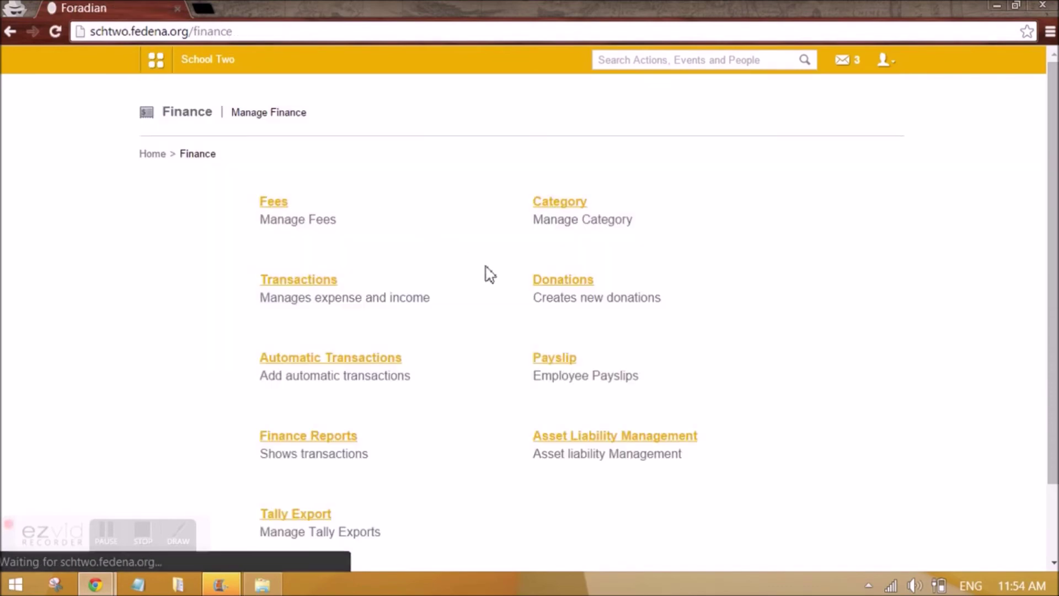
{"action": "left_click", "coordinate": [564, 359]}
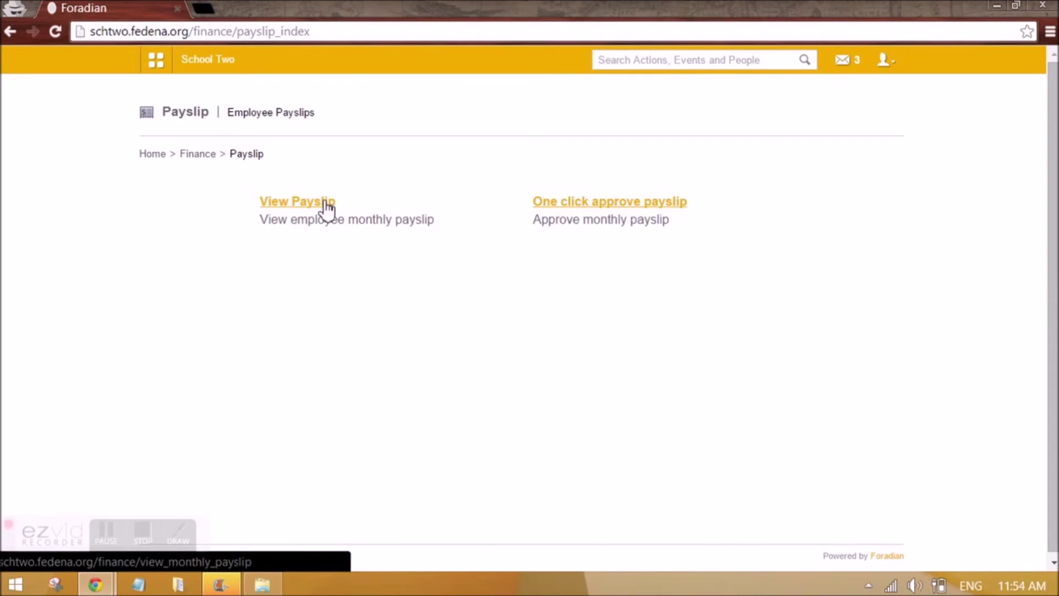
{"action": "left_click", "coordinate": [560, 203]}
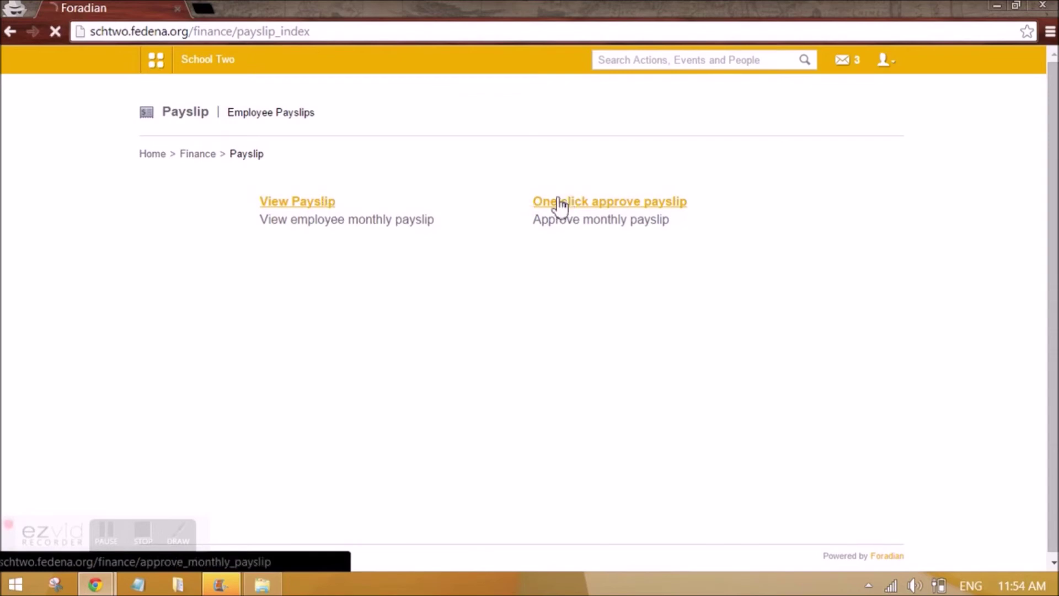
{"action": "left_click", "coordinate": [556, 205]}
{"action": "left_click", "coordinate": [520, 257]}
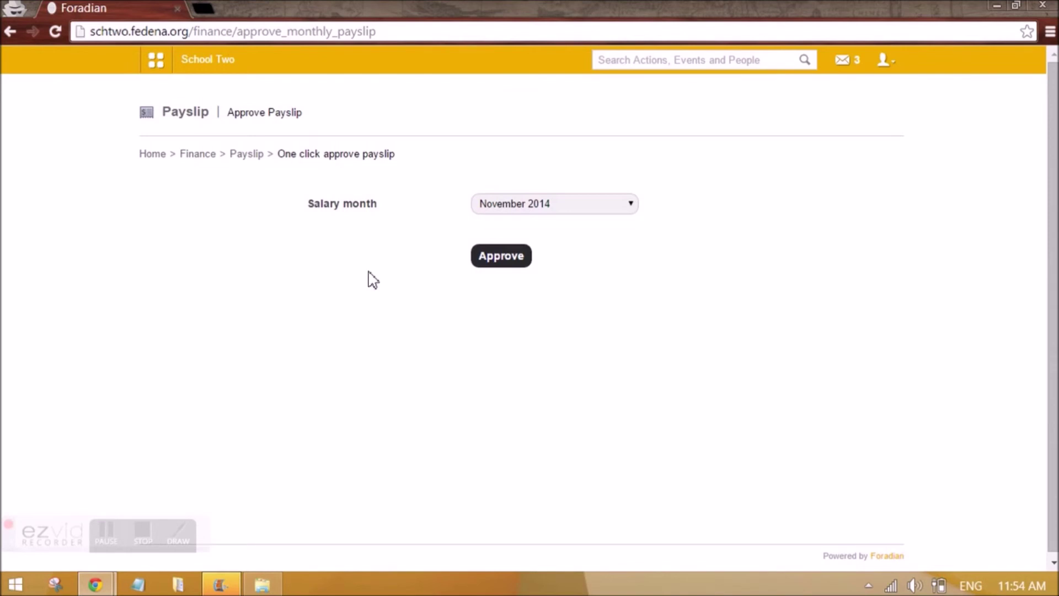
Return to the Finance module under Administration and open the transaction Report page in Finance Reports.
{"action": "left_click", "coordinate": [156, 60]}
{"action": "left_click", "coordinate": [508, 102]}
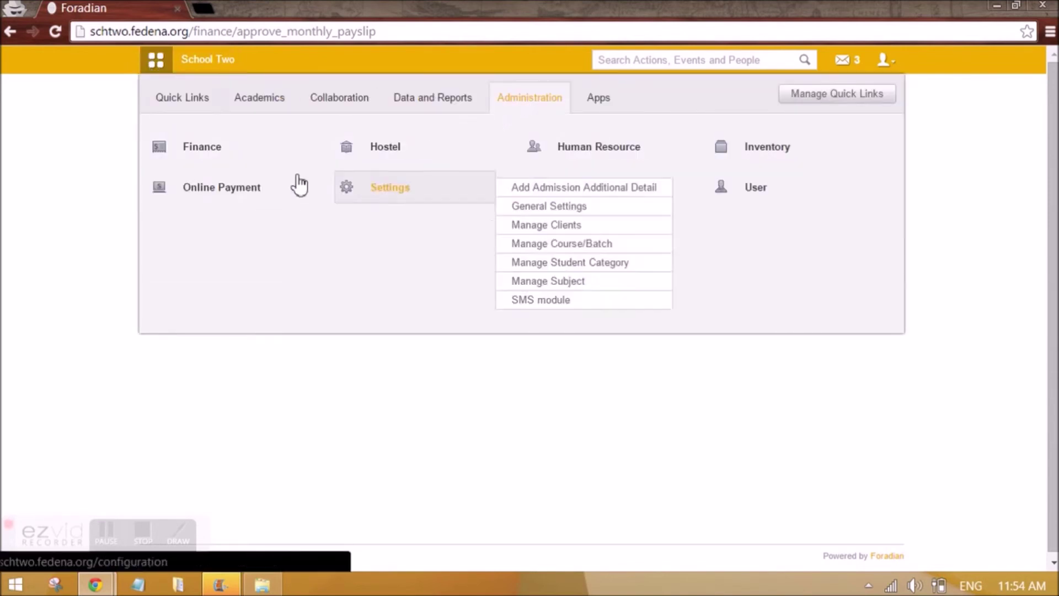
{"action": "left_click", "coordinate": [255, 165]}
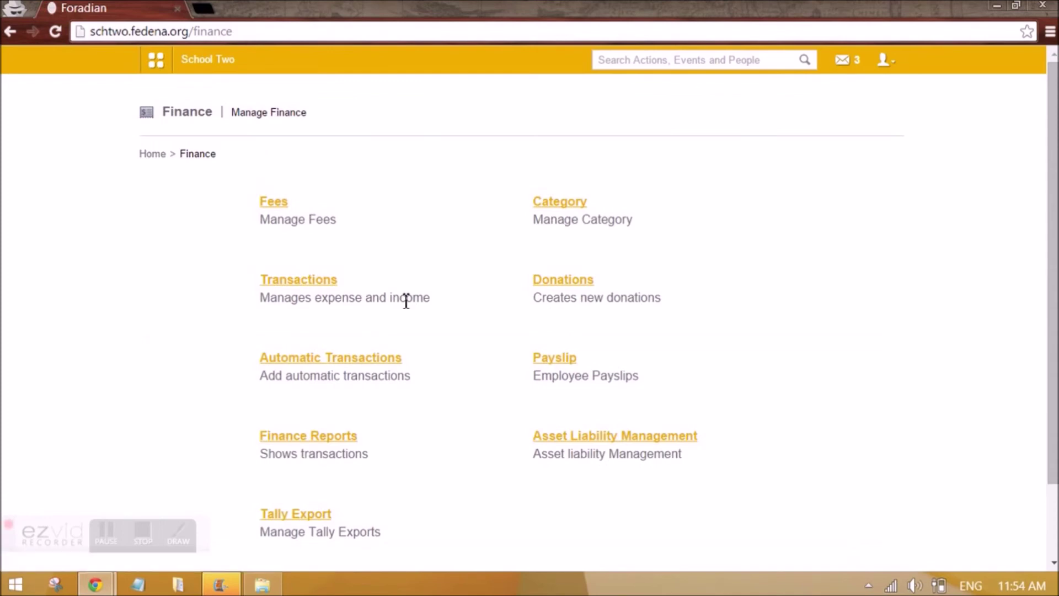
{"action": "scroll", "coordinate": [318, 520], "scroll_direction": "down", "scroll_amount": 2}
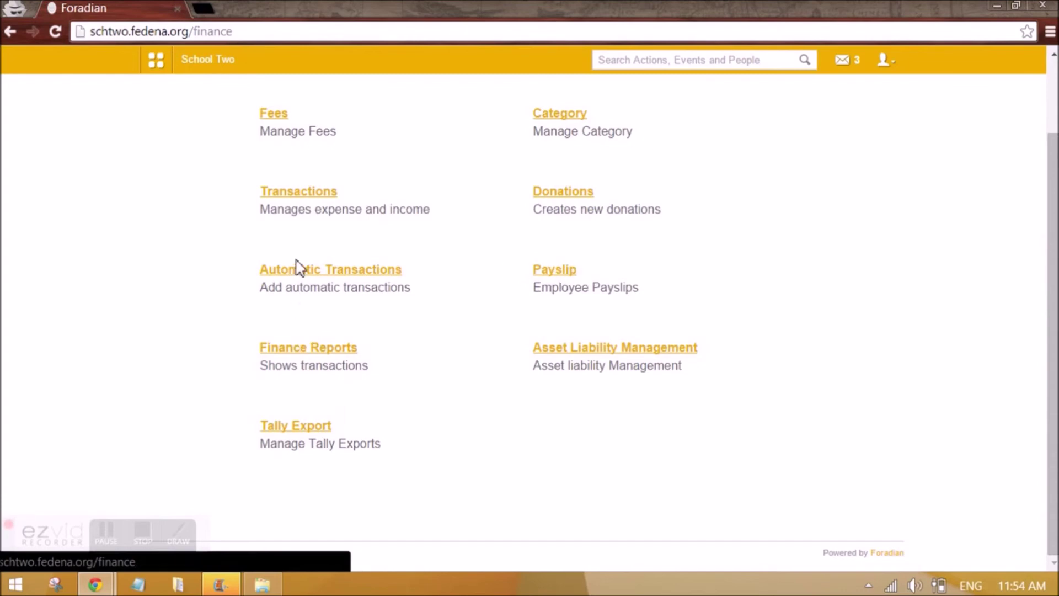
{"action": "left_click", "coordinate": [312, 353]}
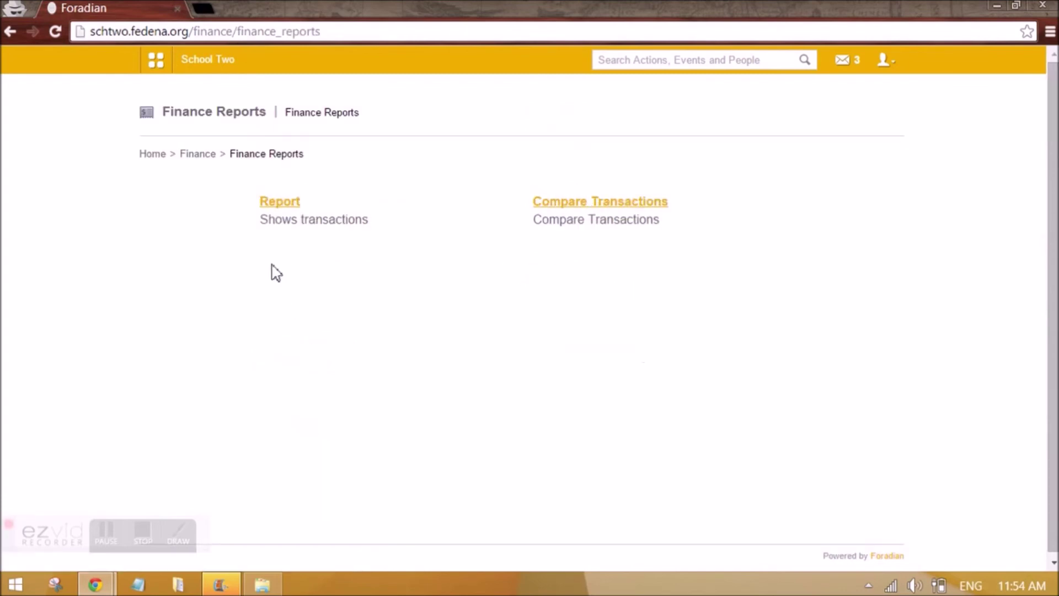
{"action": "left_click", "coordinate": [274, 209]}
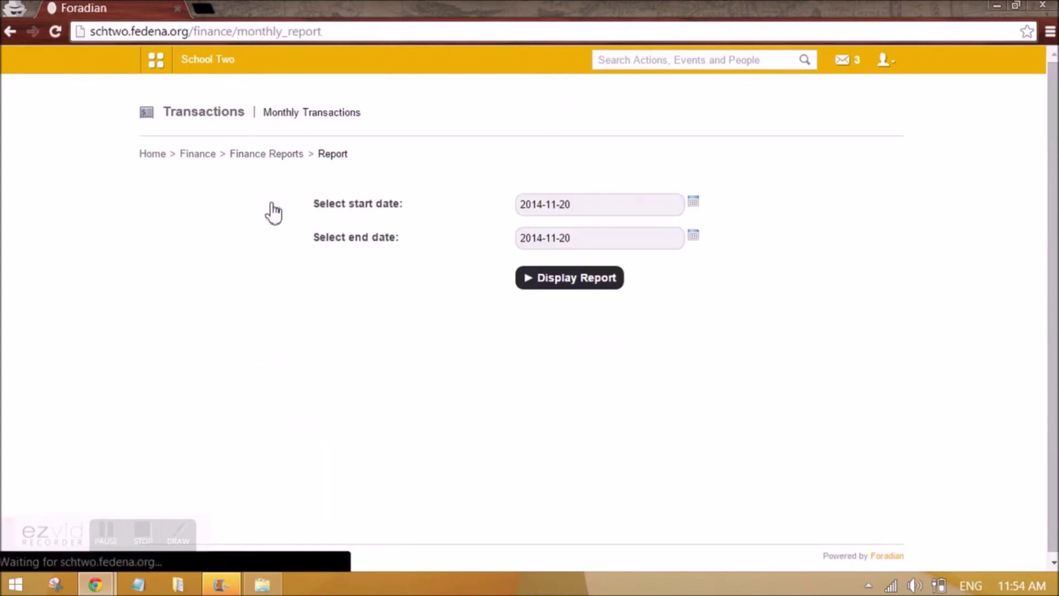
Display the finance transactions report for the period from 2014-11-01 to 2014-11-30.
{"action": "left_click", "coordinate": [693, 202]}
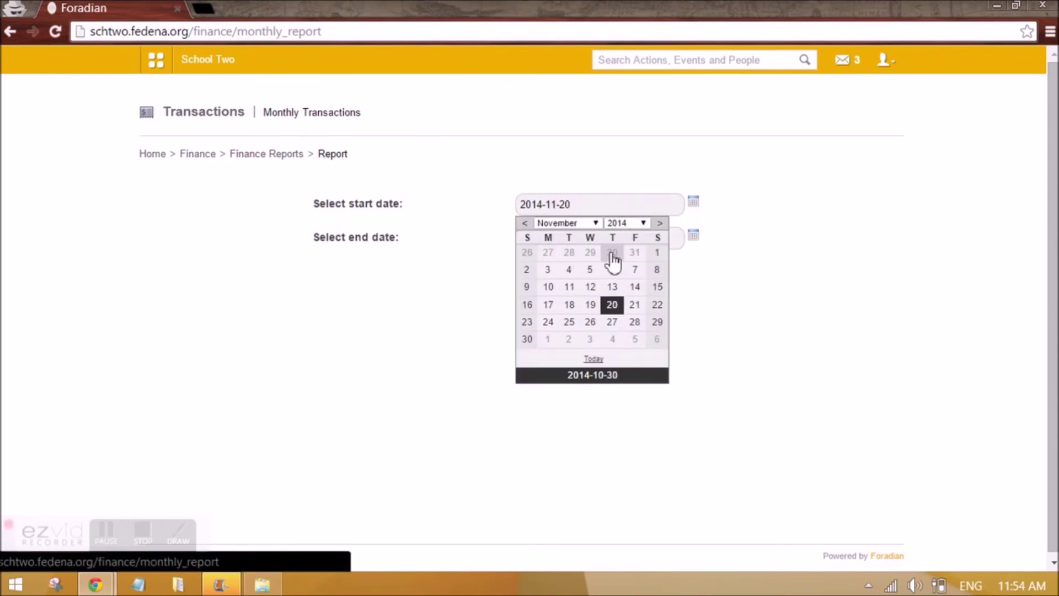
{"action": "left_click", "coordinate": [657, 252]}
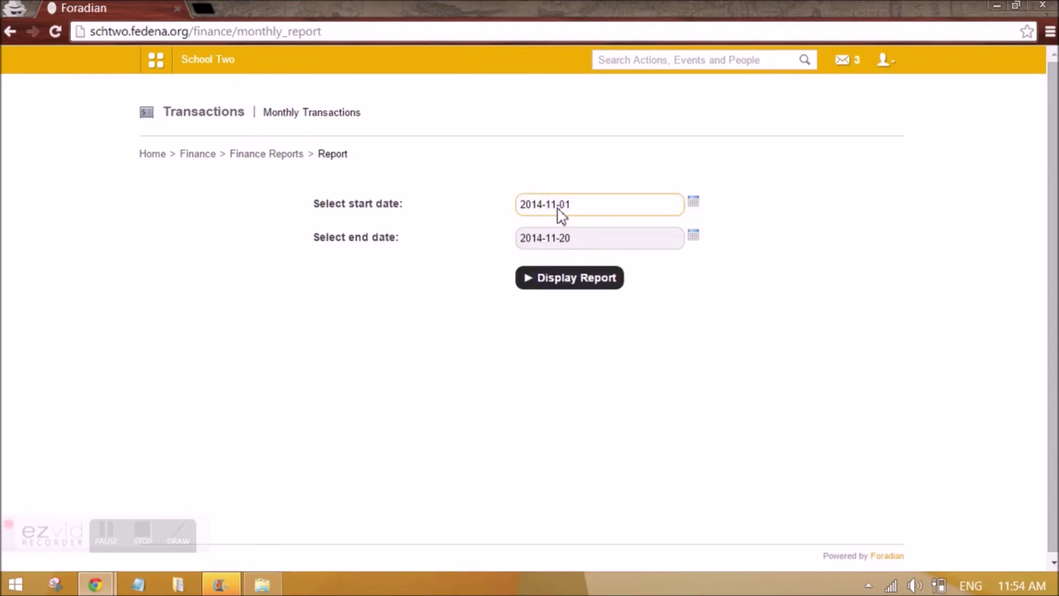
{"action": "left_click", "coordinate": [693, 235]}
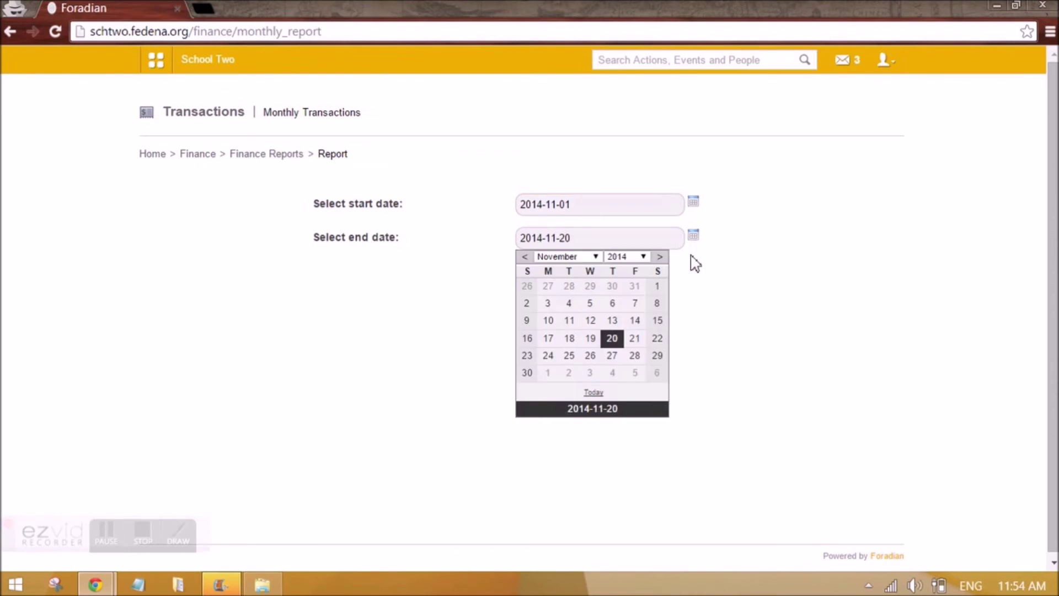
{"action": "left_click", "coordinate": [528, 372]}
{"action": "left_click", "coordinate": [596, 279]}
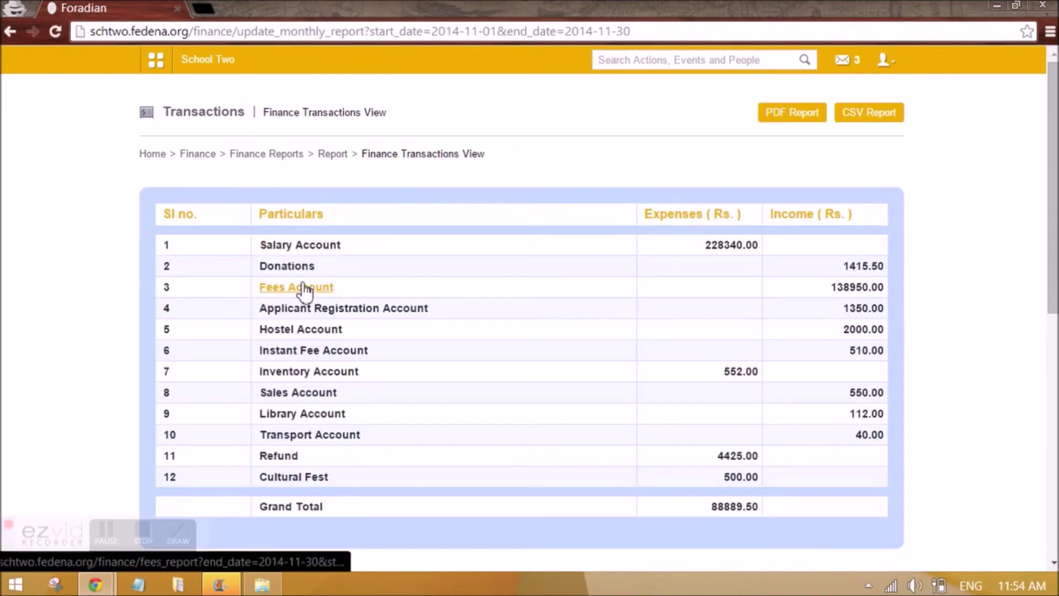
Examine the Salary Account expense and view the Chemistry department's salary report with its employee salary and salary date.
{"action": "left_click_drag", "start_coordinate": [709, 246], "coordinate": [760, 244]}
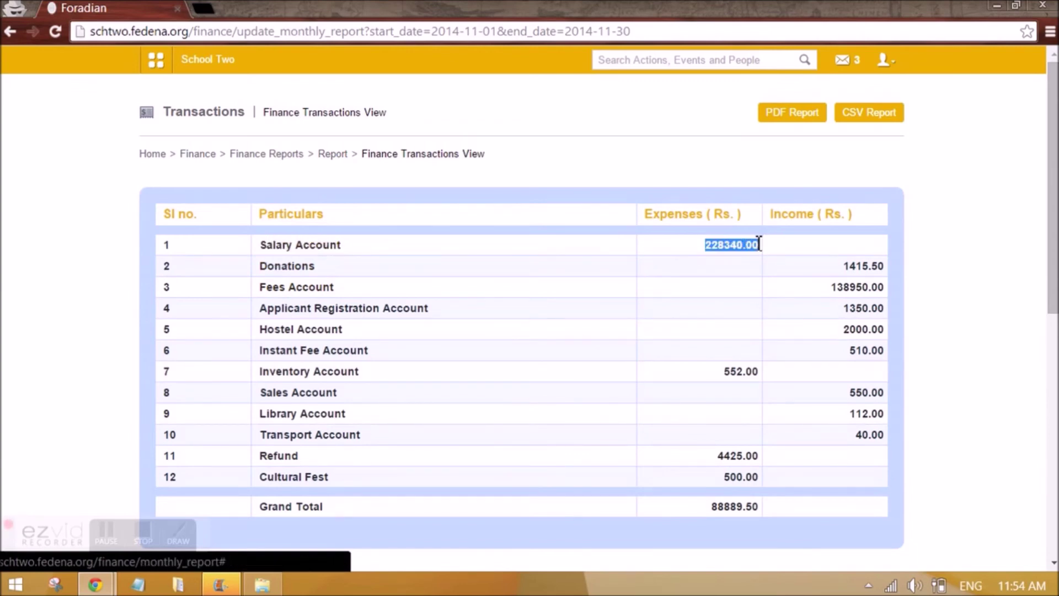
{"action": "left_click", "coordinate": [711, 243]}
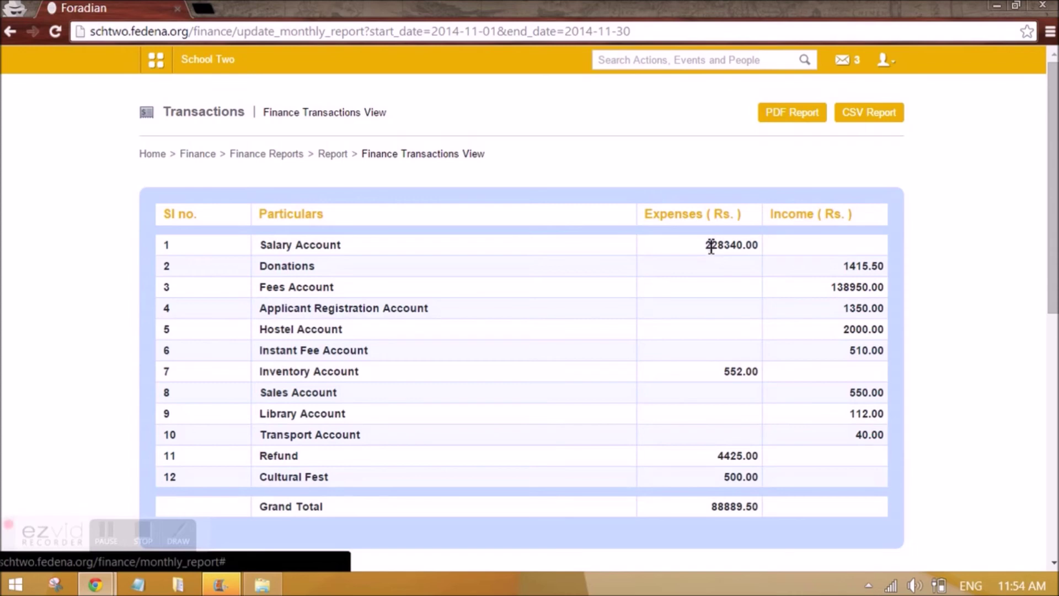
{"action": "left_click_drag", "start_coordinate": [718, 246], "coordinate": [759, 247]}
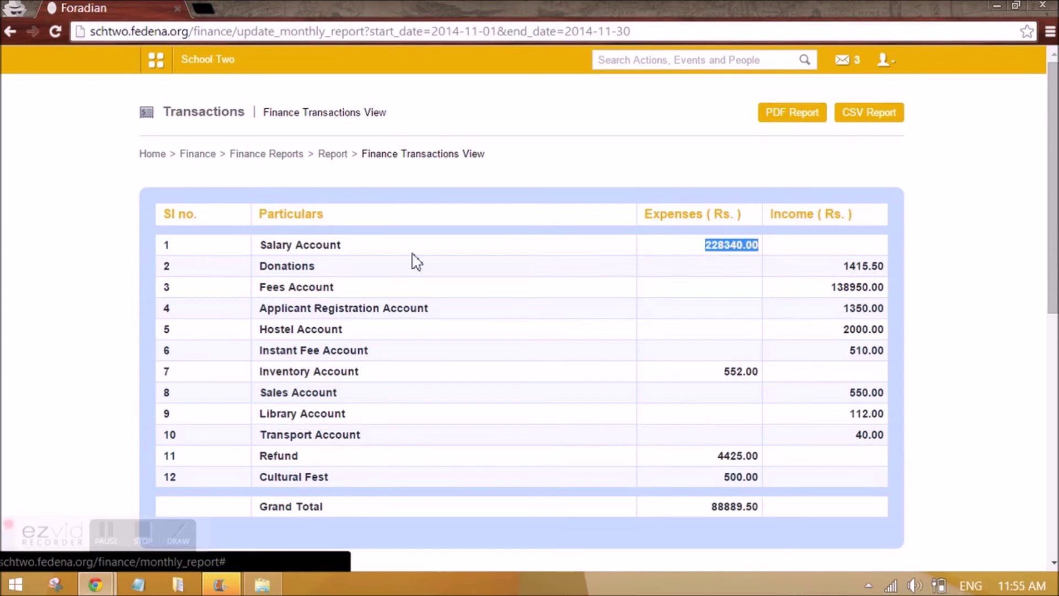
{"action": "left_click", "coordinate": [312, 248]}
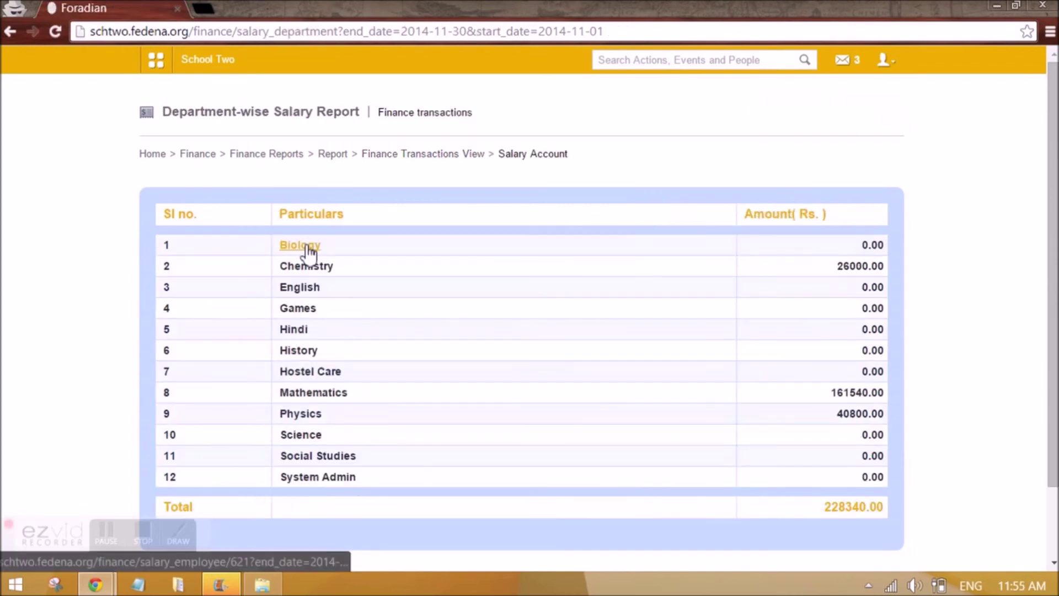
{"action": "left_click", "coordinate": [321, 269]}
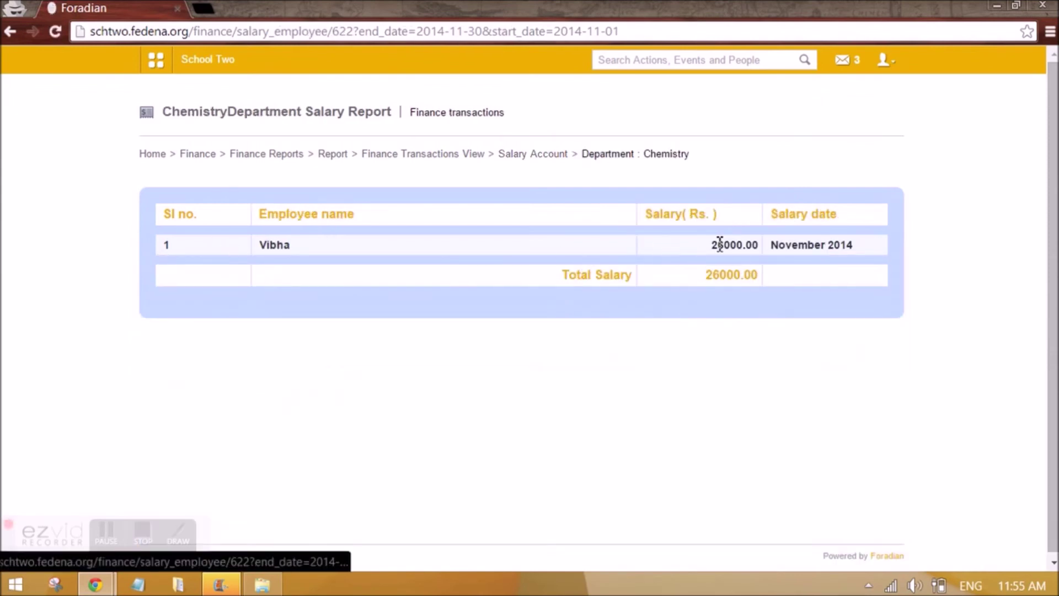
{"action": "left_click_drag", "start_coordinate": [851, 251], "coordinate": [779, 242]}
{"action": "left_click", "coordinate": [780, 242]}
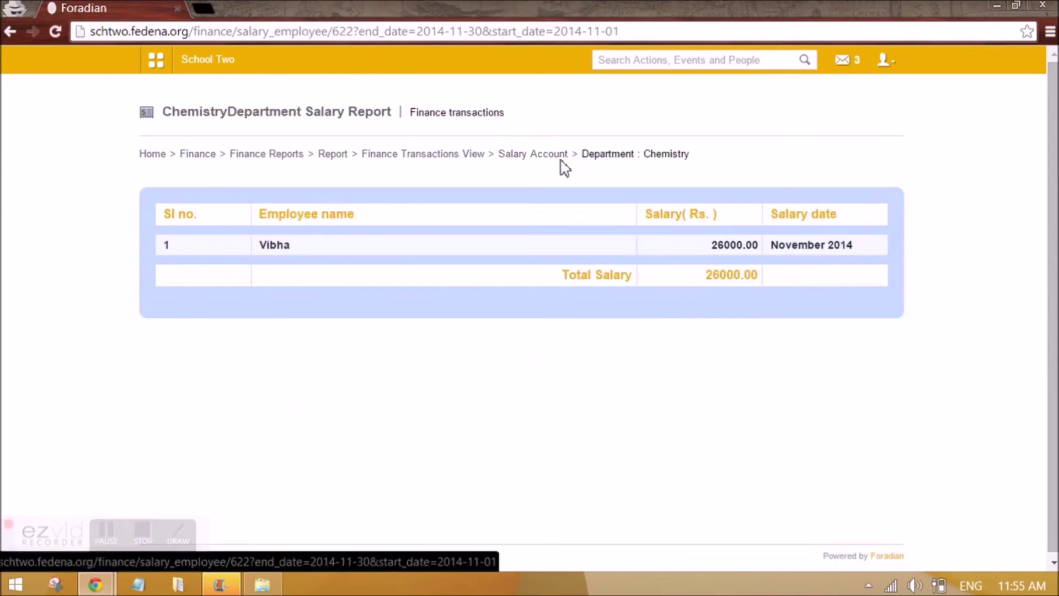
Go back to the Finance module and reopen its Finance Reports page.
{"action": "left_click", "coordinate": [204, 155]}
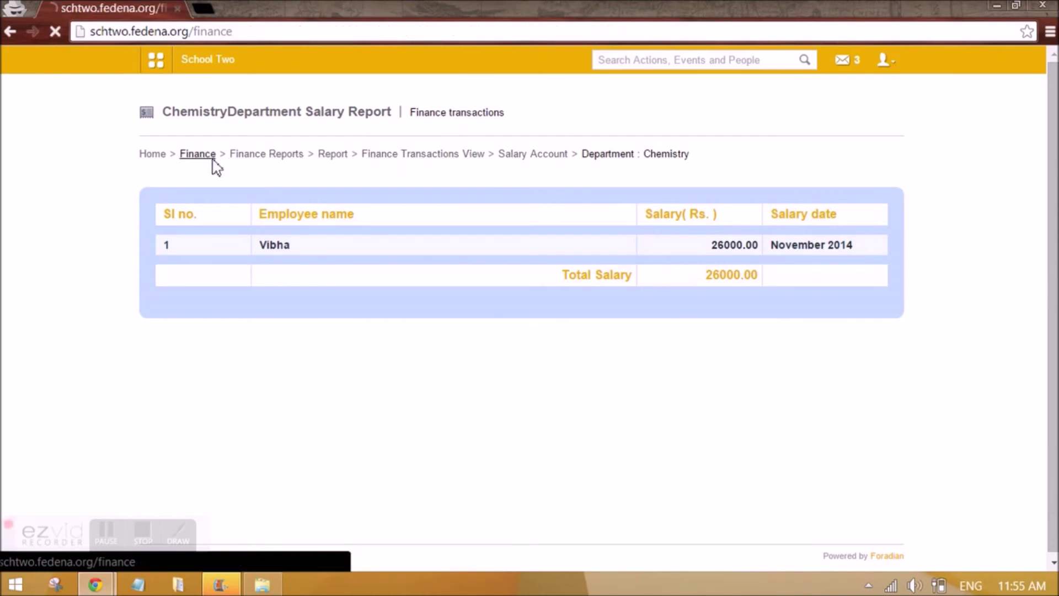
{"action": "scroll", "coordinate": [342, 370], "scroll_direction": "down", "scroll_amount": 2}
{"action": "left_click", "coordinate": [319, 352]}
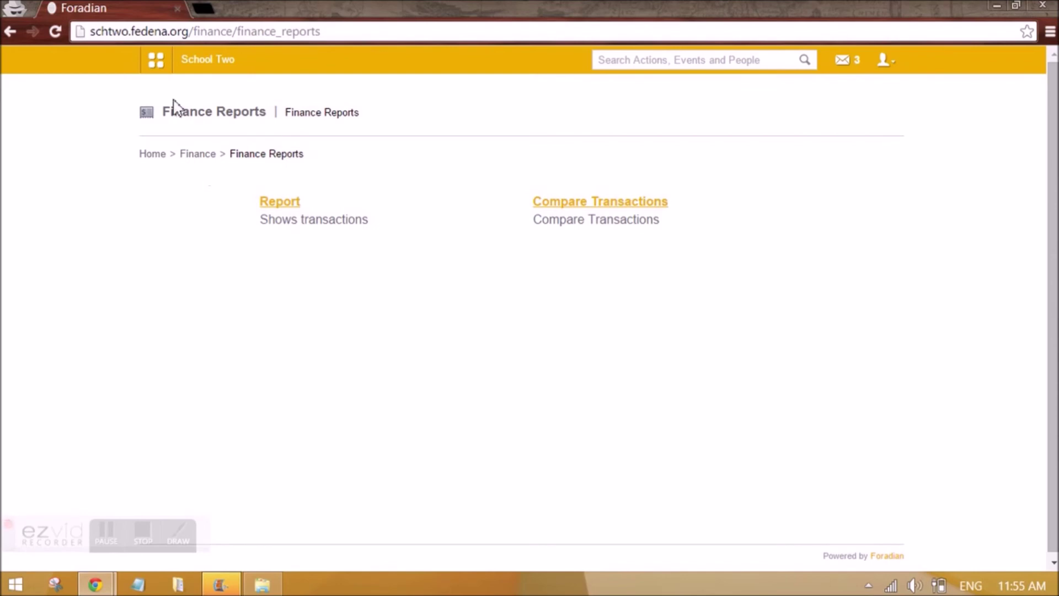
View the Payslip options in the Finance module and return to the Finance overview.
{"action": "left_click", "coordinate": [157, 69]}
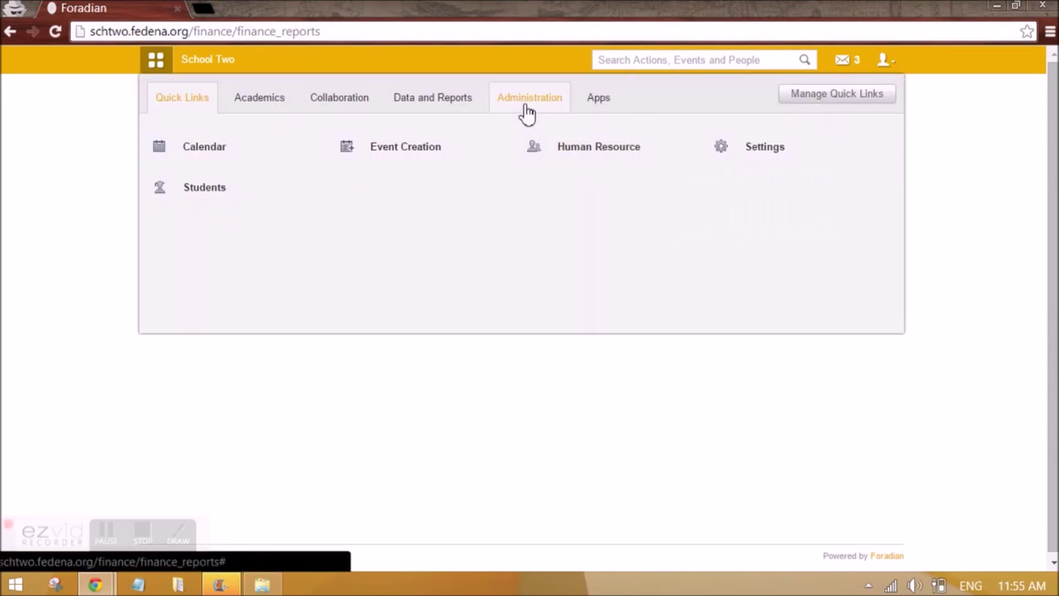
{"action": "left_click", "coordinate": [524, 110]}
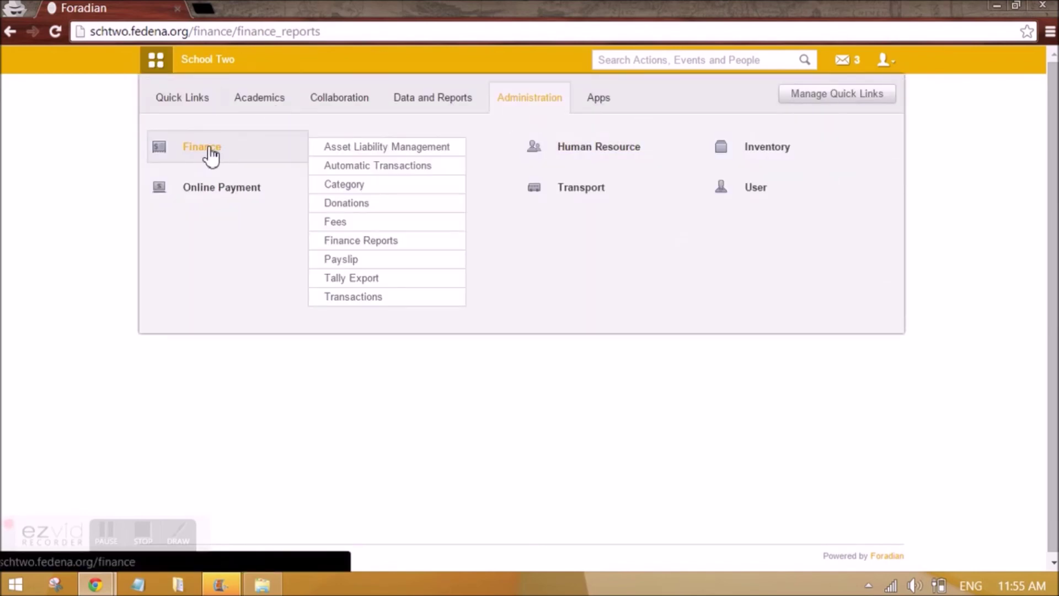
{"action": "left_click", "coordinate": [209, 154]}
{"action": "scroll", "coordinate": [475, 371], "scroll_direction": "down", "scroll_amount": 2}
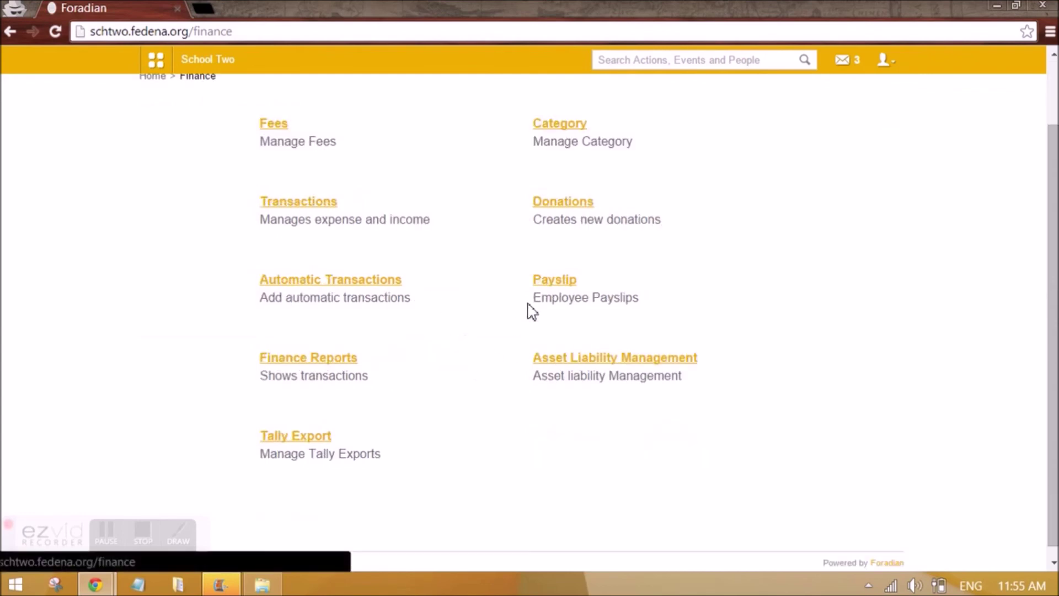
{"action": "left_click", "coordinate": [553, 281]}
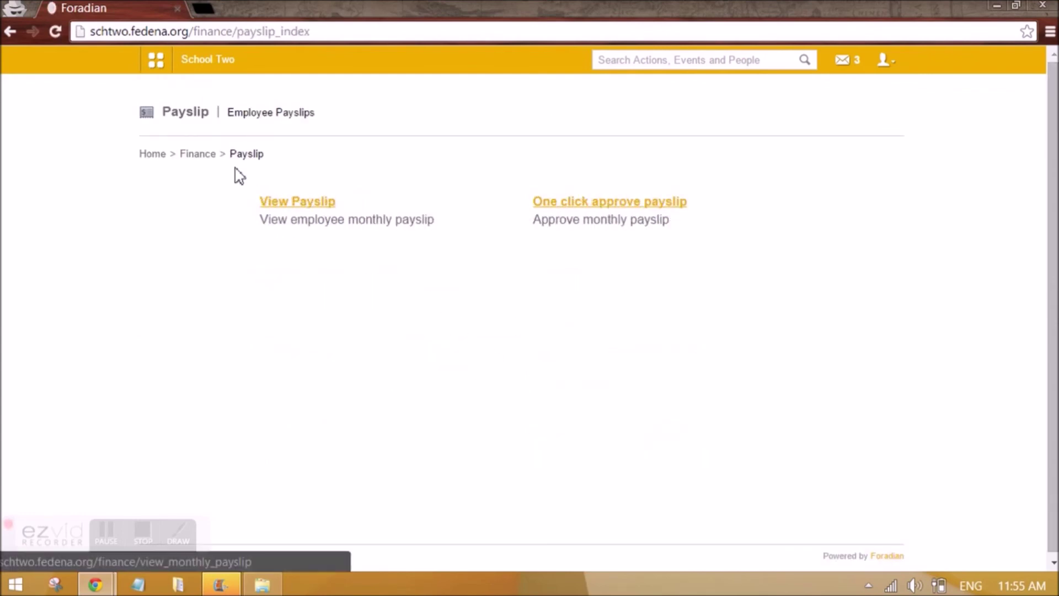
{"action": "left_click", "coordinate": [199, 154]}
Display the Chemistry department's November 2014 payslips on the Employee payslip page in Human Resource.
{"action": "left_click", "coordinate": [156, 60]}
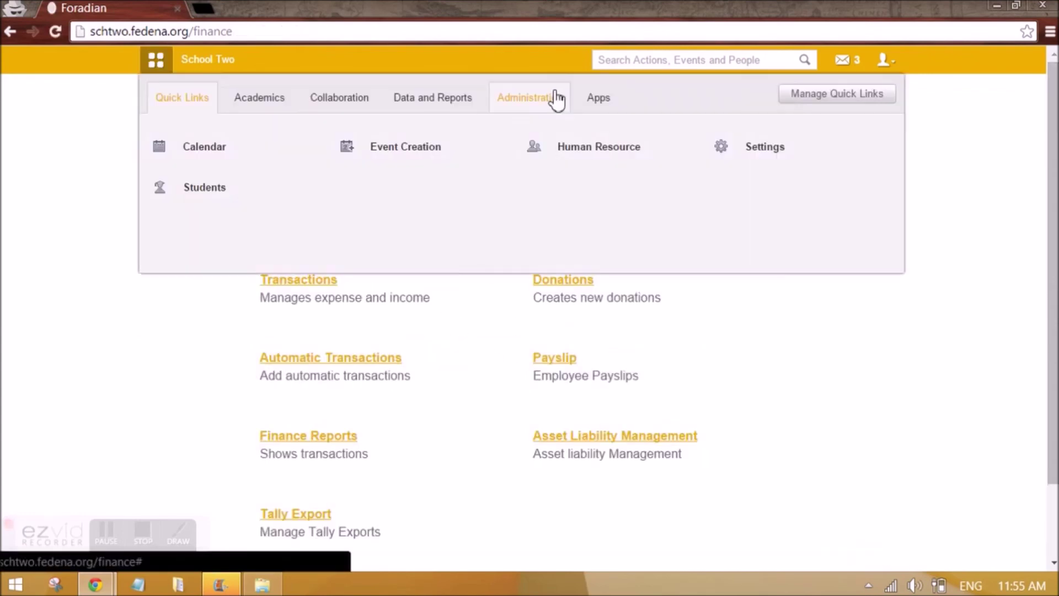
{"action": "left_click", "coordinate": [557, 99]}
{"action": "left_click", "coordinate": [583, 155]}
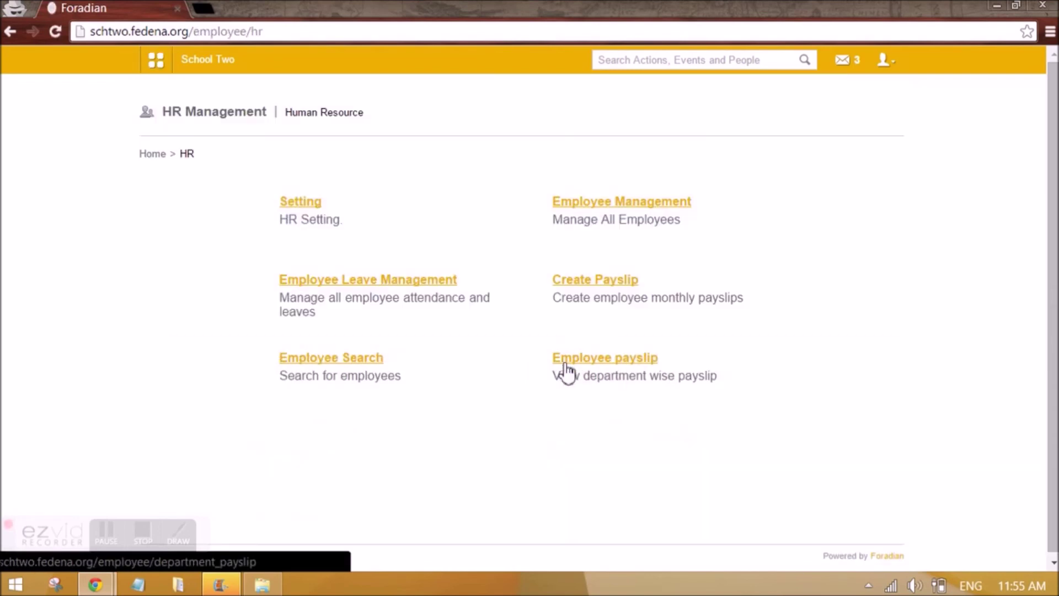
{"action": "left_click", "coordinate": [606, 364]}
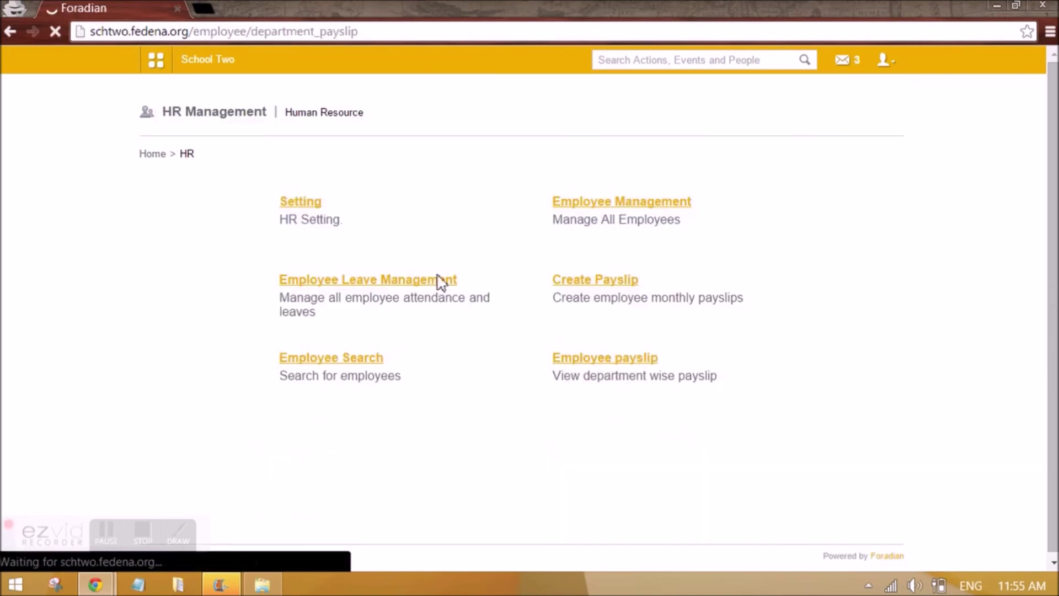
{"action": "left_click", "coordinate": [505, 207]}
{"action": "left_click", "coordinate": [507, 242]}
{"action": "left_click", "coordinate": [517, 238]}
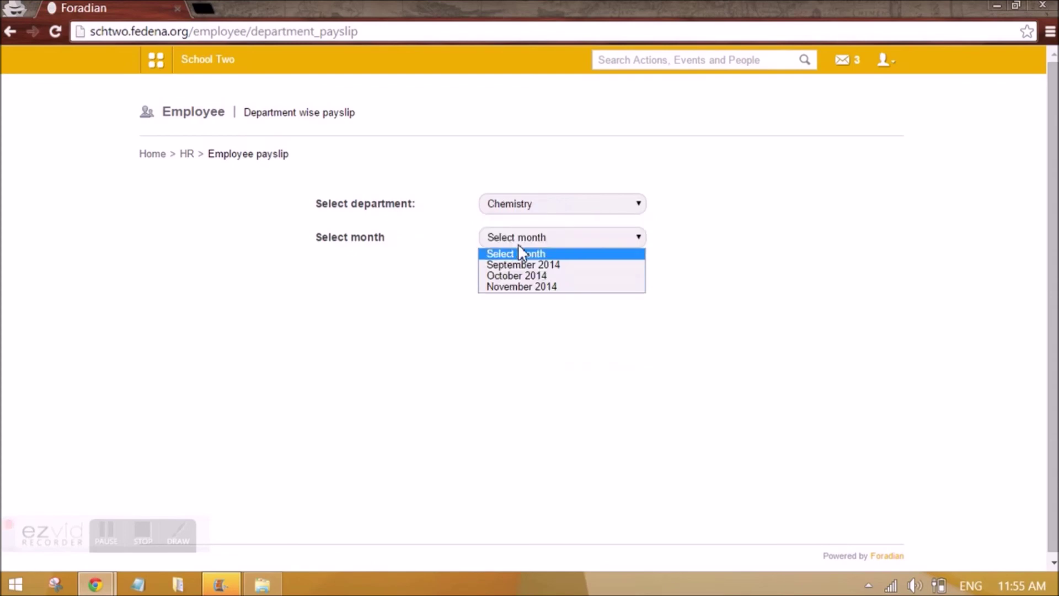
{"action": "left_click", "coordinate": [512, 276]}
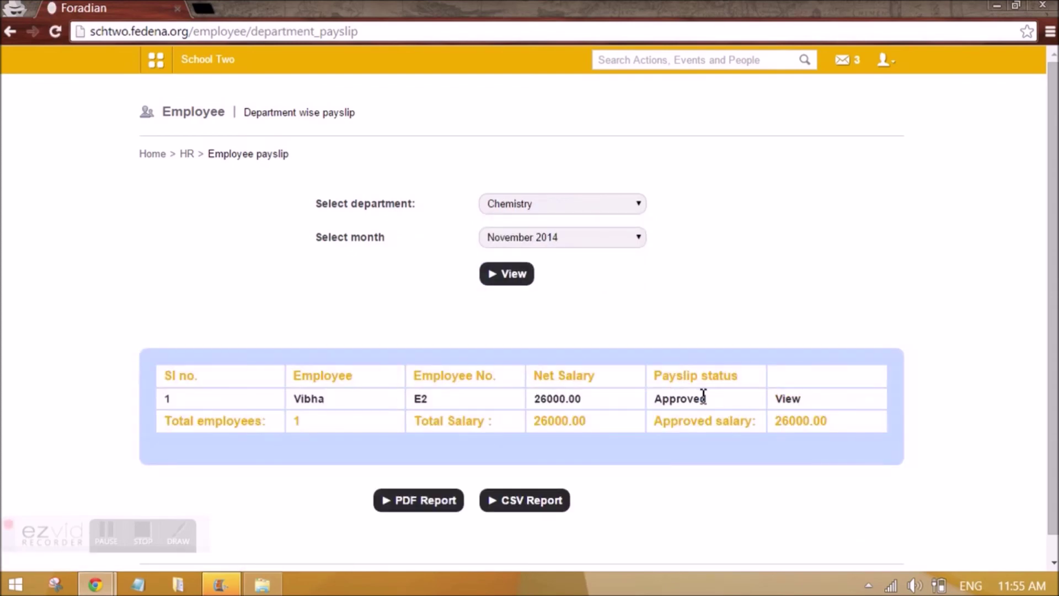
{"action": "left_click", "coordinate": [646, 366]}
Display the Biology department's payslips for November 2014 on the Employee payslip page.
{"action": "left_click", "coordinate": [551, 205]}
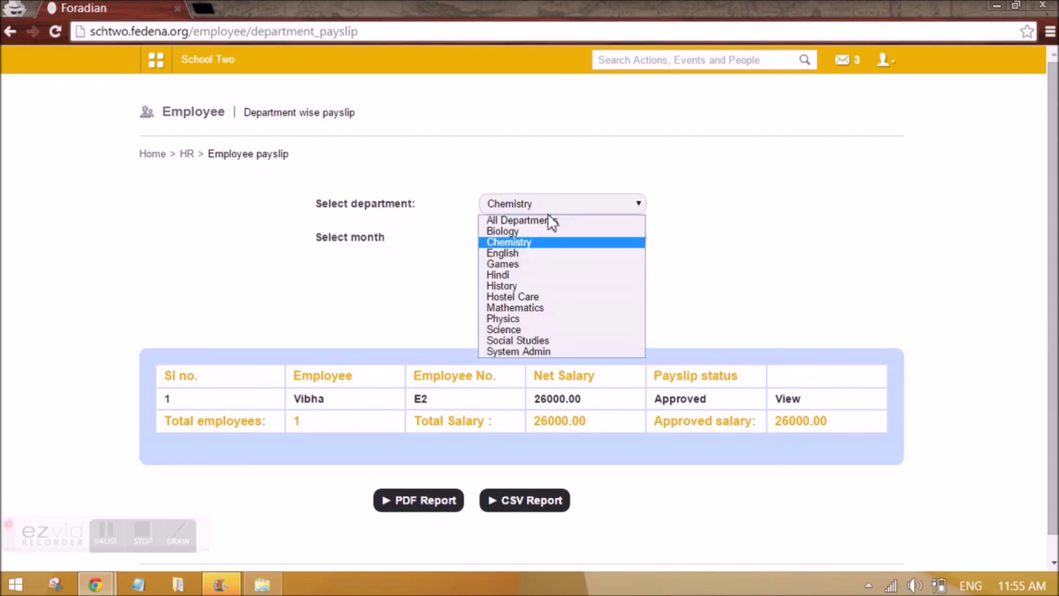
{"action": "left_click", "coordinate": [528, 243]}
{"action": "left_click", "coordinate": [511, 206]}
{"action": "left_click", "coordinate": [505, 232]}
{"action": "left_click", "coordinate": [505, 238]}
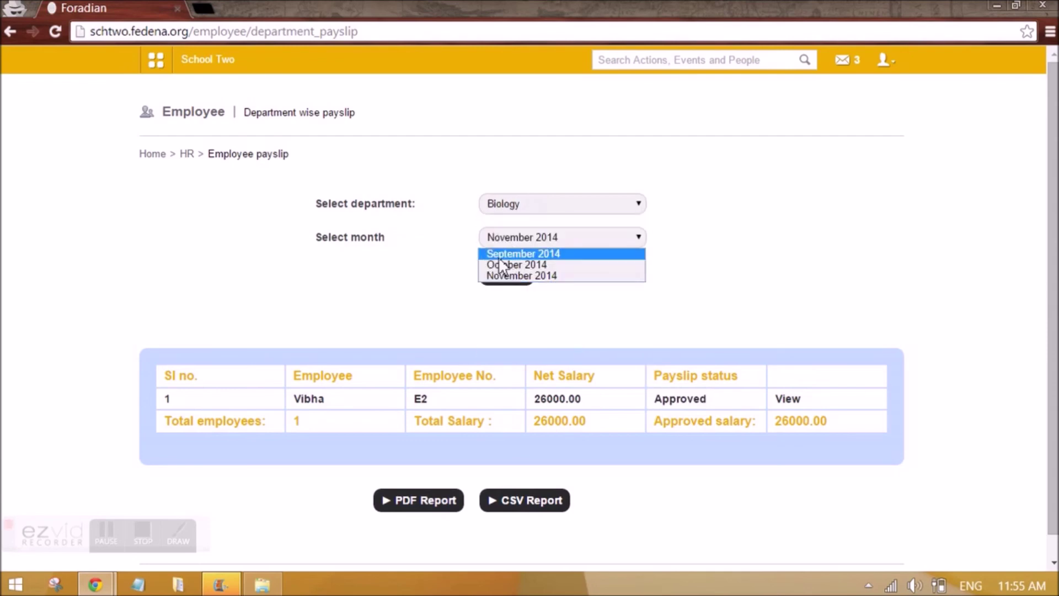
{"action": "left_click", "coordinate": [504, 275]}
{"action": "left_click", "coordinate": [506, 276]}
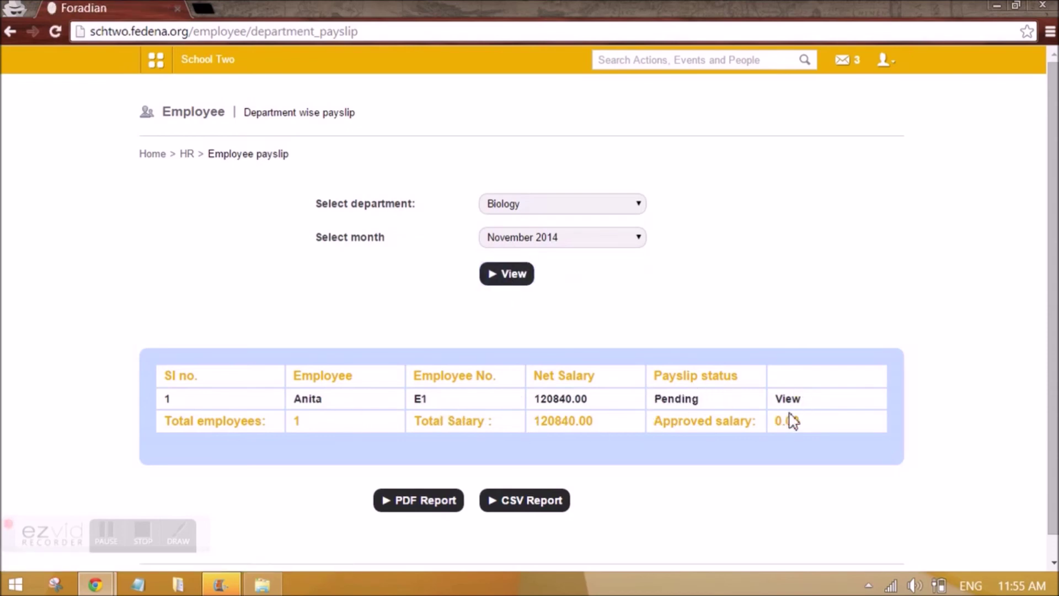
Return to the HR Management page through Human Resource under Administration.
{"action": "left_click", "coordinate": [155, 62]}
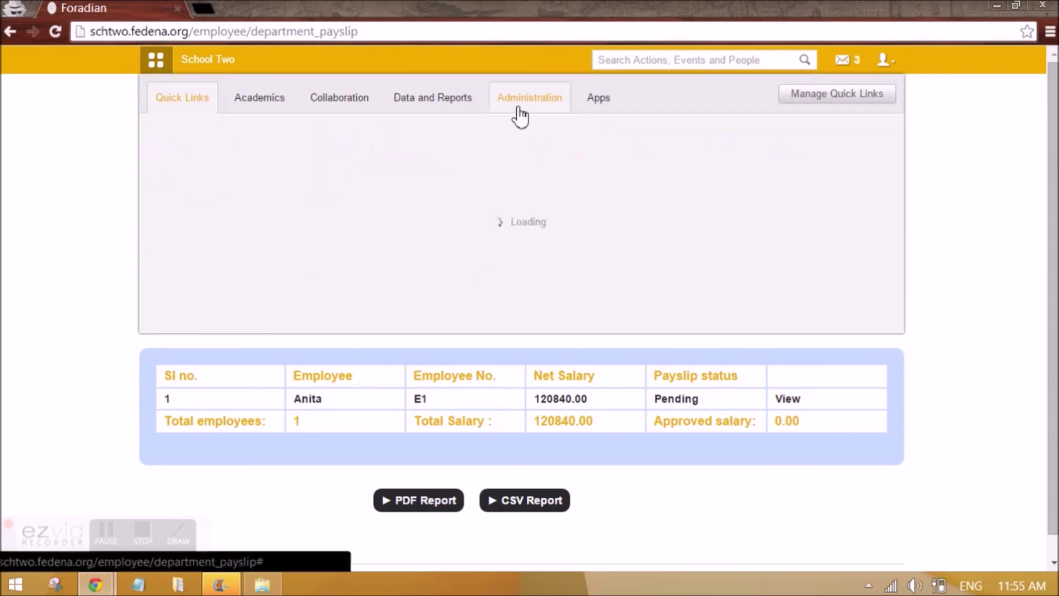
{"action": "left_click", "coordinate": [520, 117]}
{"action": "left_click", "coordinate": [584, 164]}
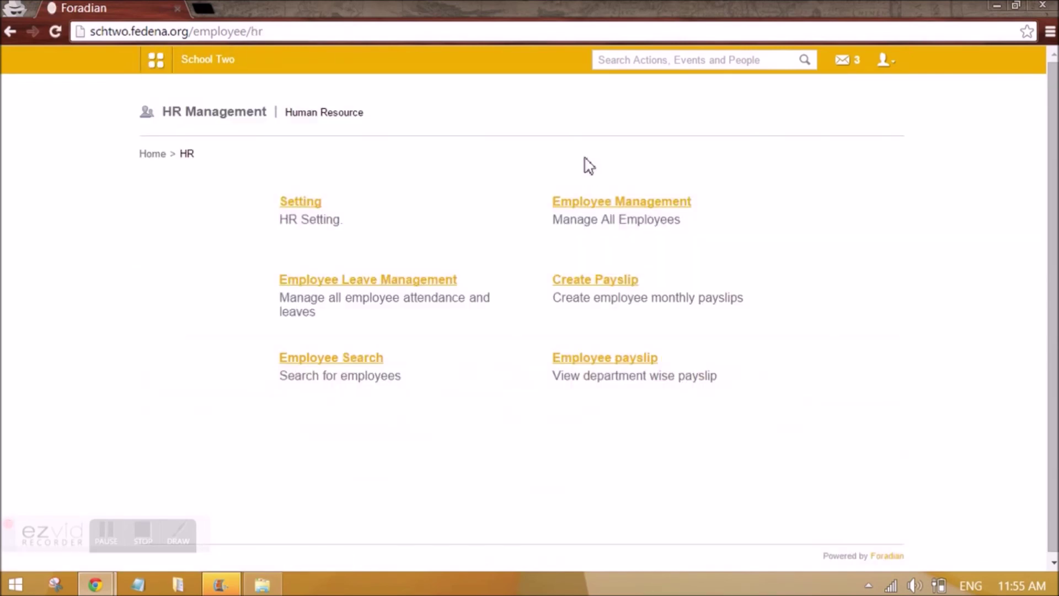